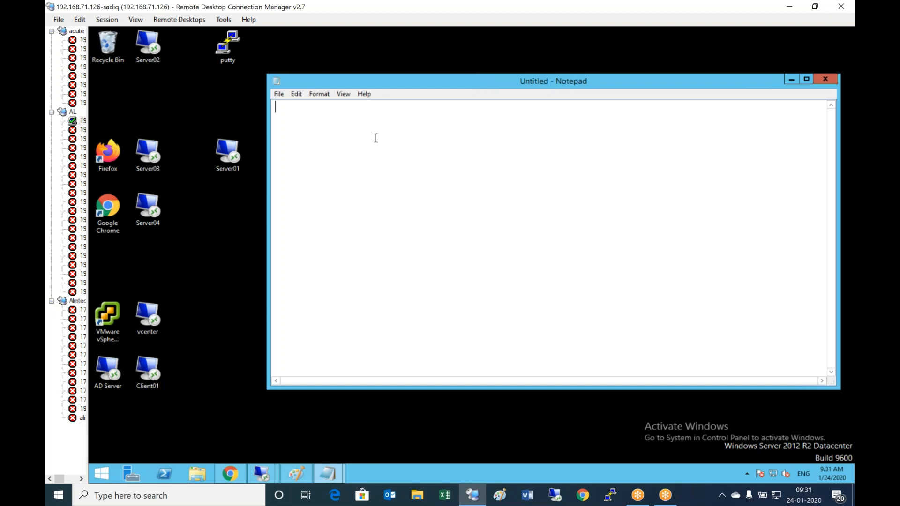
Write the heading "How to setup Composer component" in the empty note
text(p )
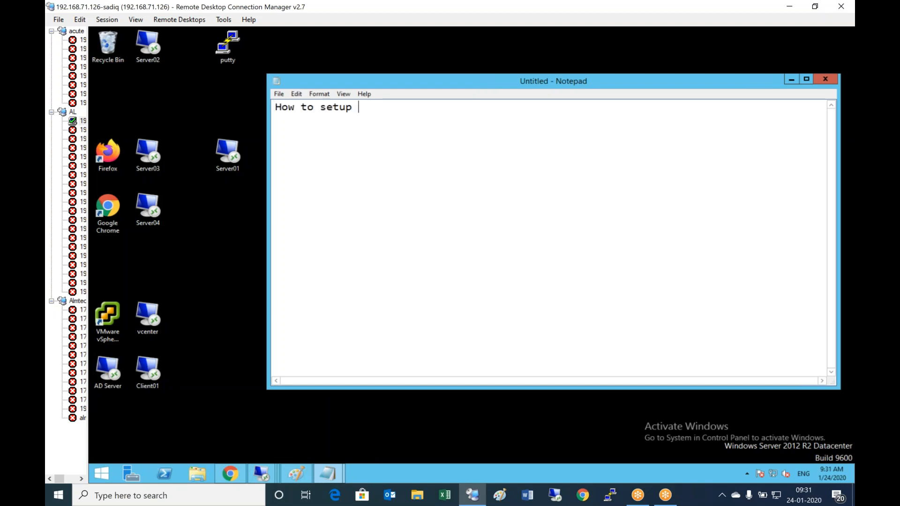
text(Composer component)
key(Return)
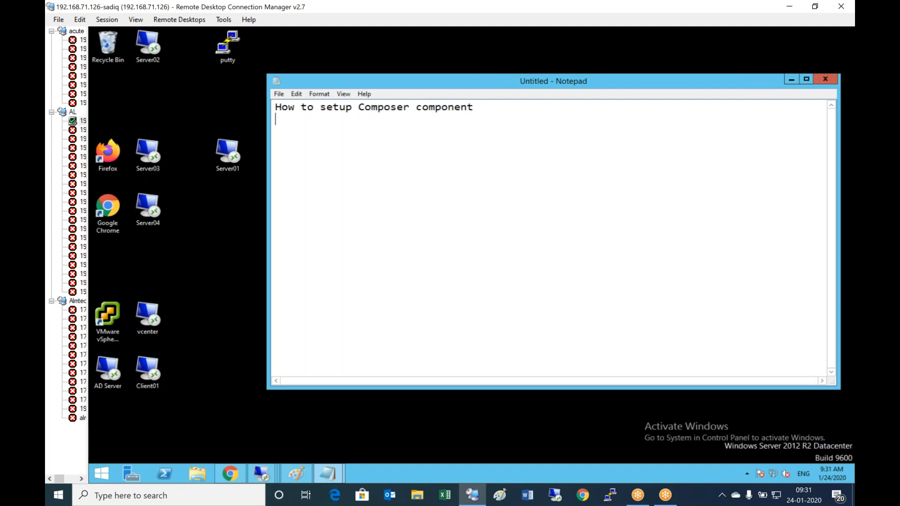
Add the line "Install composer component on vCEnter server itself" below the heading, separated by a blank line
key(Return)
text(Install comp)
text(oser compo)
text(nenn)
text( on )
text(v)
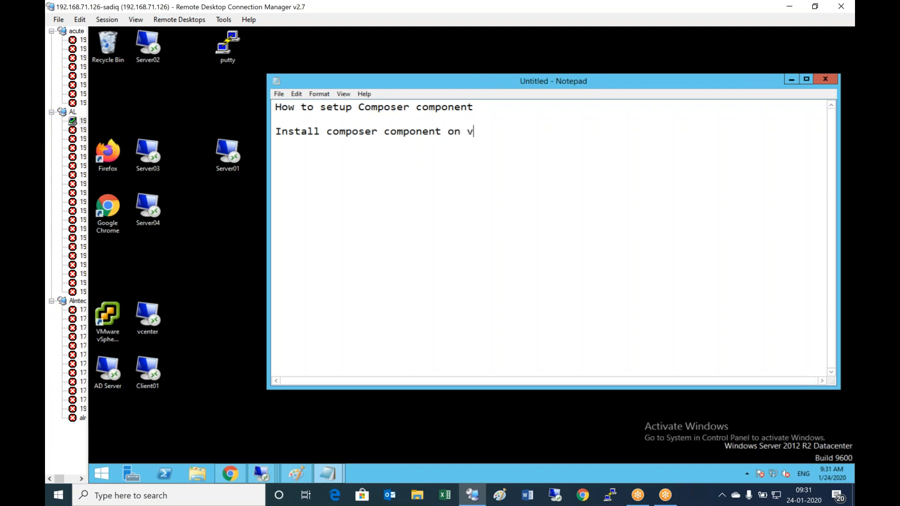
text(CEnter server itself)
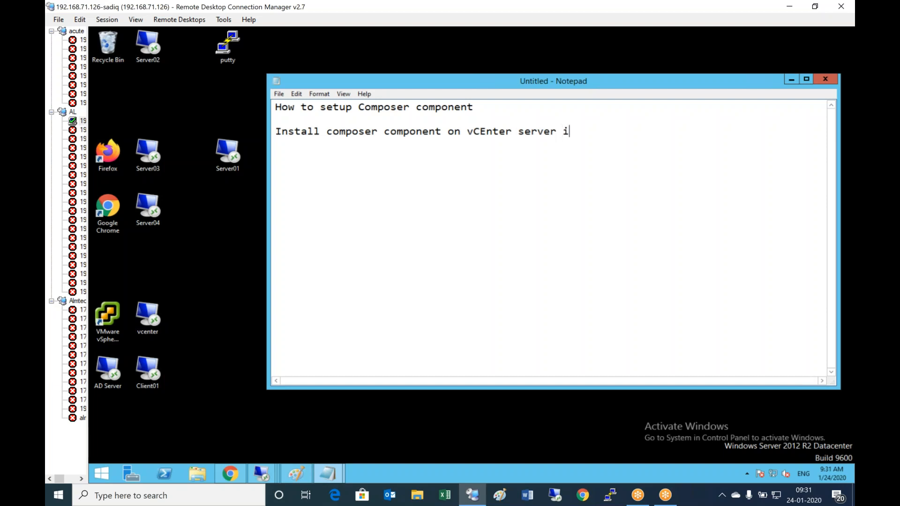
key(Return)
Switch to the Horizon 7.10 Setup diagram in Paint and add the label "Horizon composer" inside the vCenter Server box
click(297, 473)
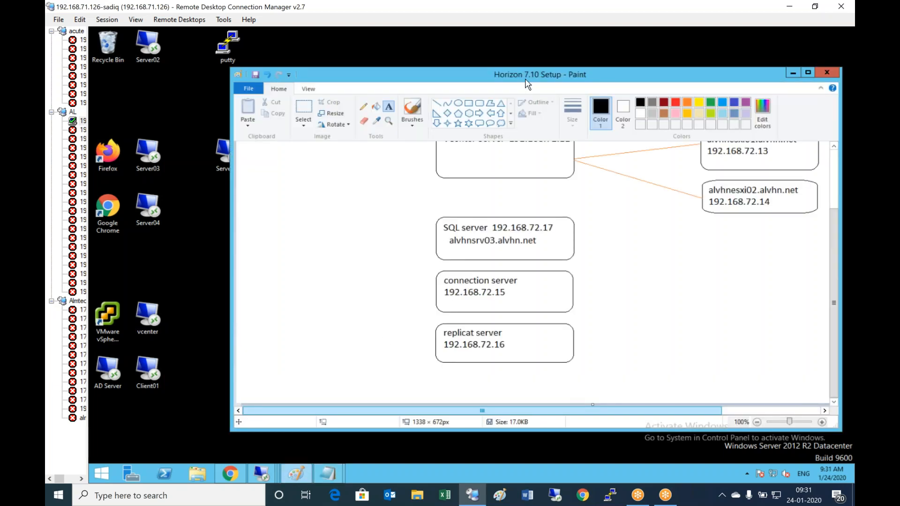
double_click(526, 79)
drag(301, 184, 423, 194)
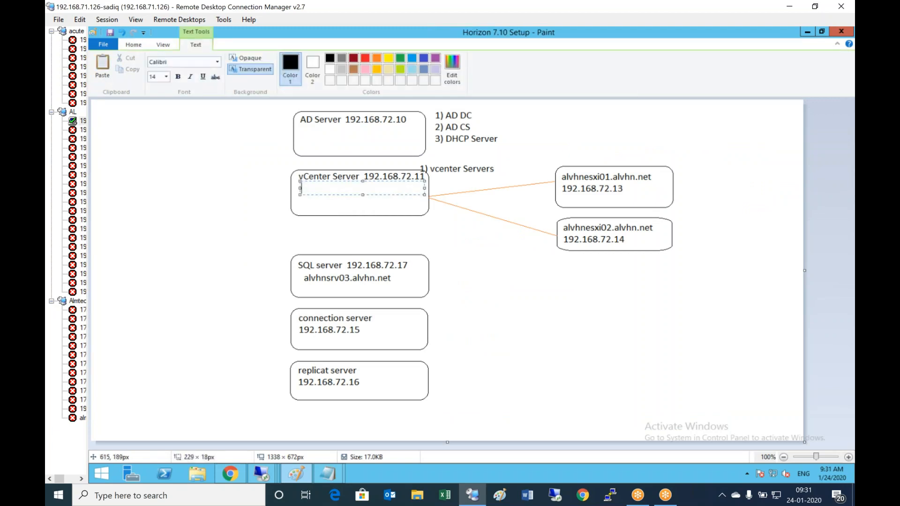
text(Horizon composer)
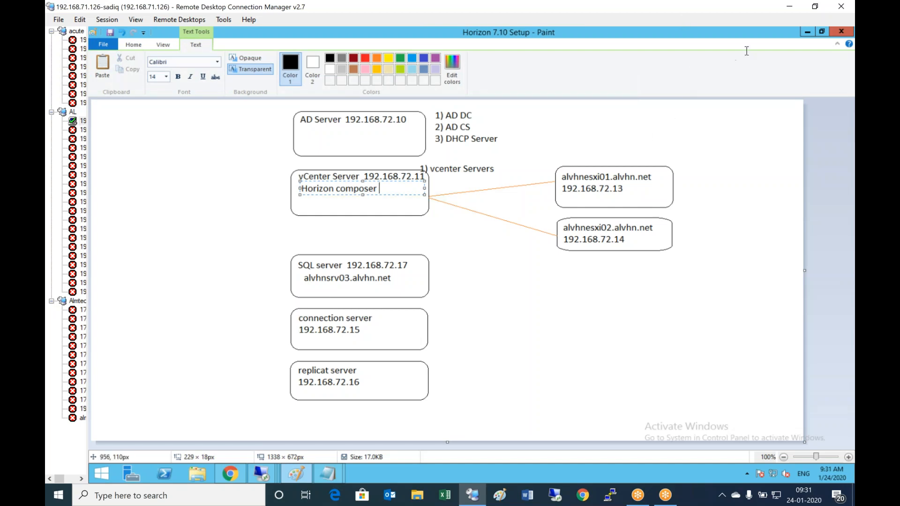
mouse_move(271, 477)
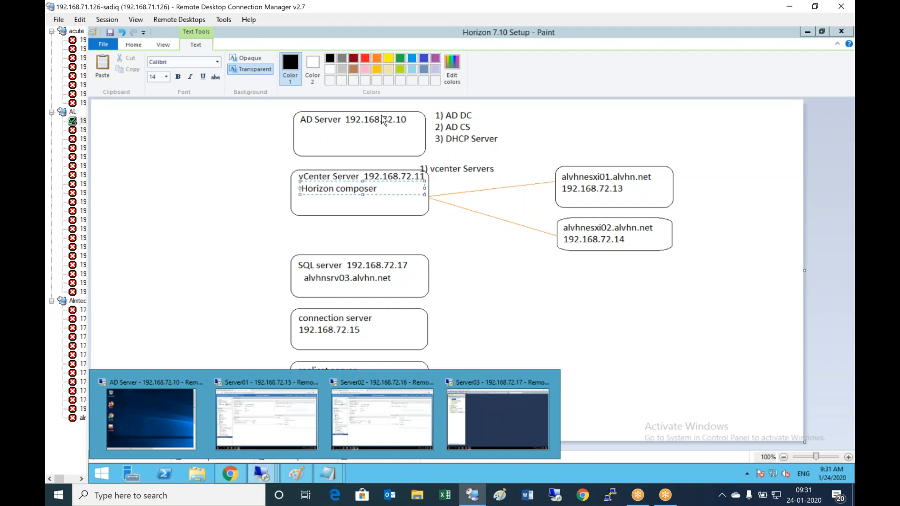
click(232, 182)
double_click(568, 36)
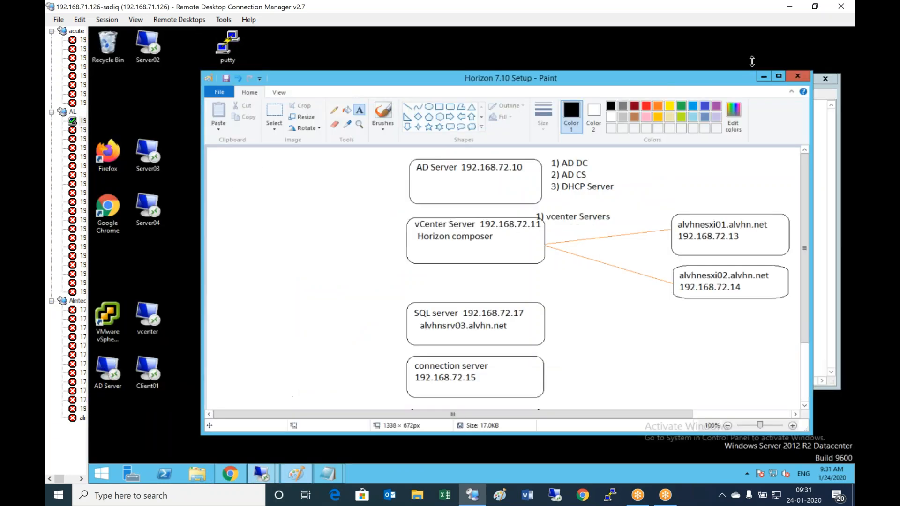
click(762, 77)
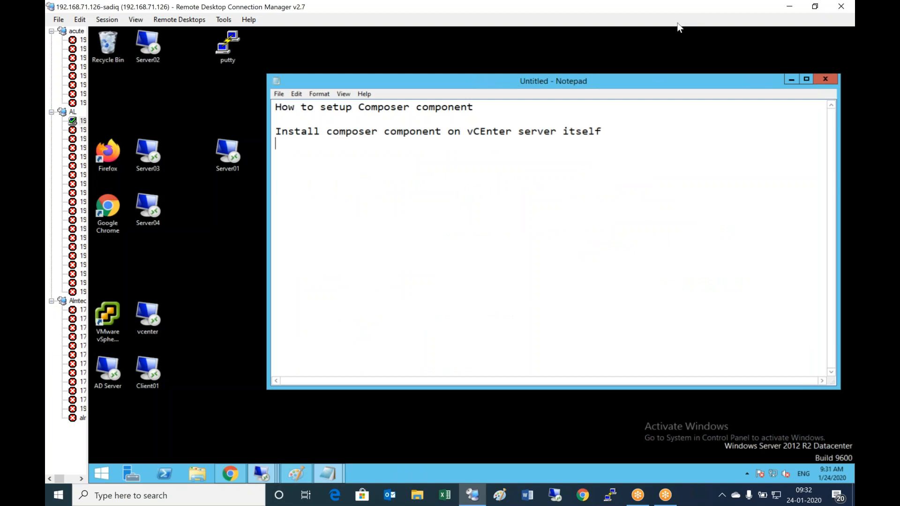
Minimize the note and connect to the vcenter remote desktop, entering the administrator account's password
click(677, 23)
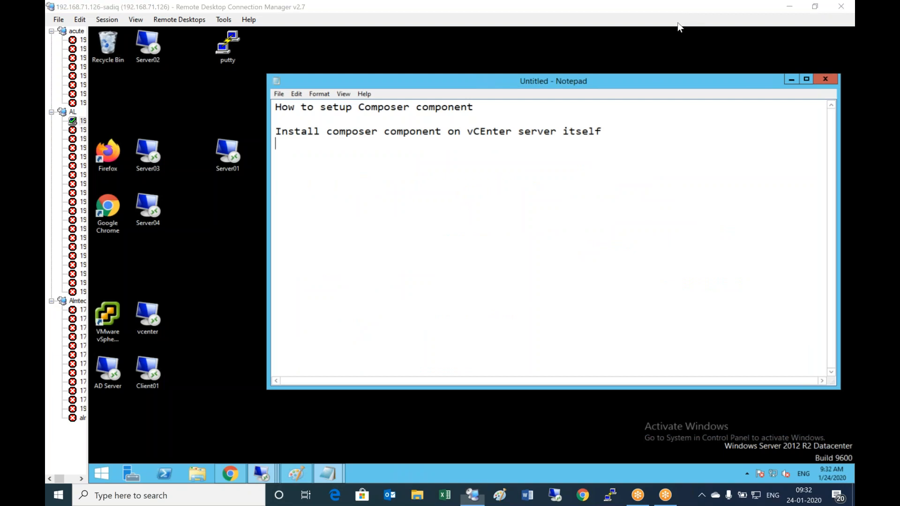
click(790, 78)
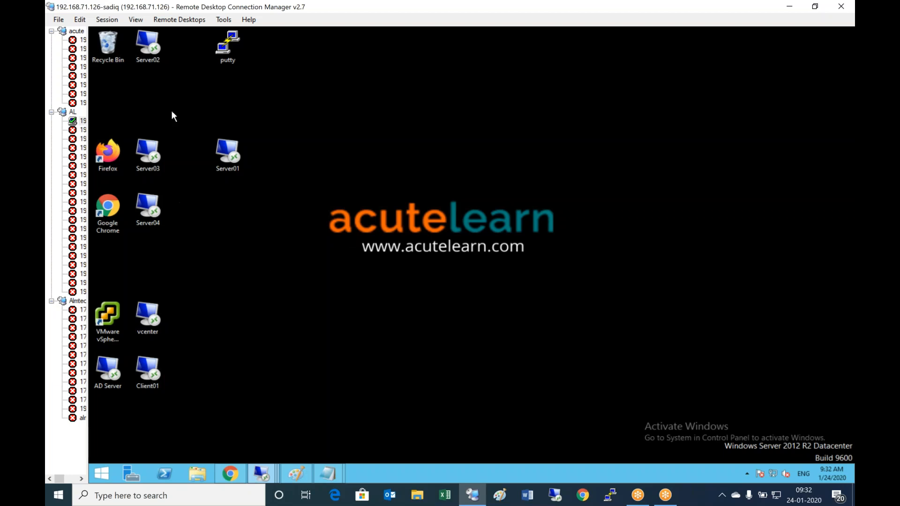
double_click(158, 315)
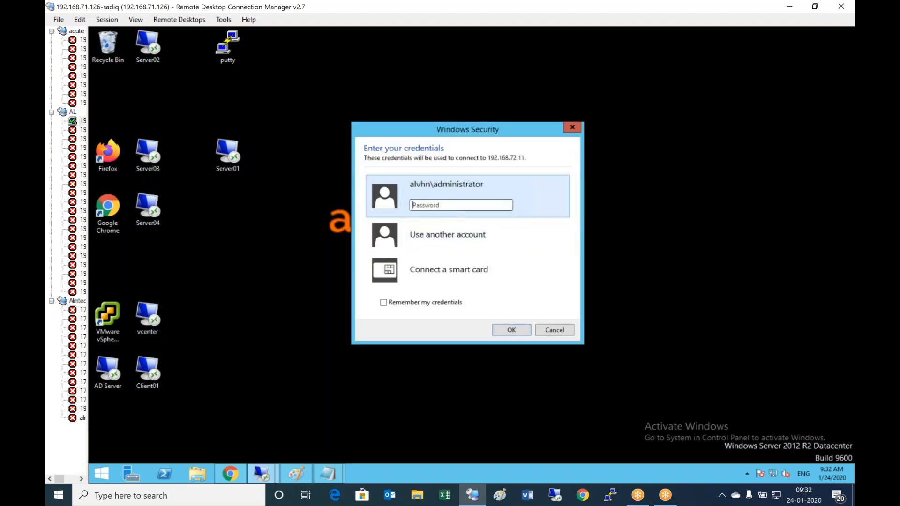
text(*************)
key(Return)
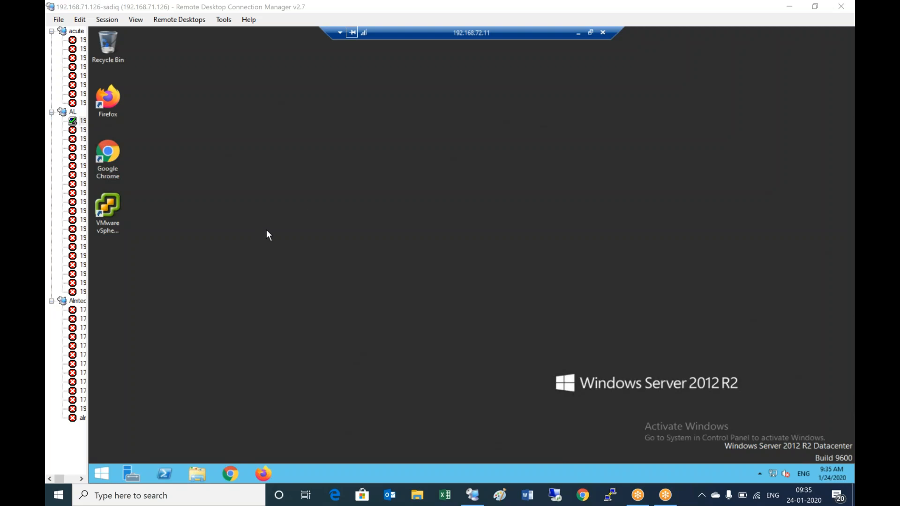
Run the VMware-viewcomposer-7.10.0-14535354 installer from the Composer folder inside C:\Viewhorizon folder
click(199, 471)
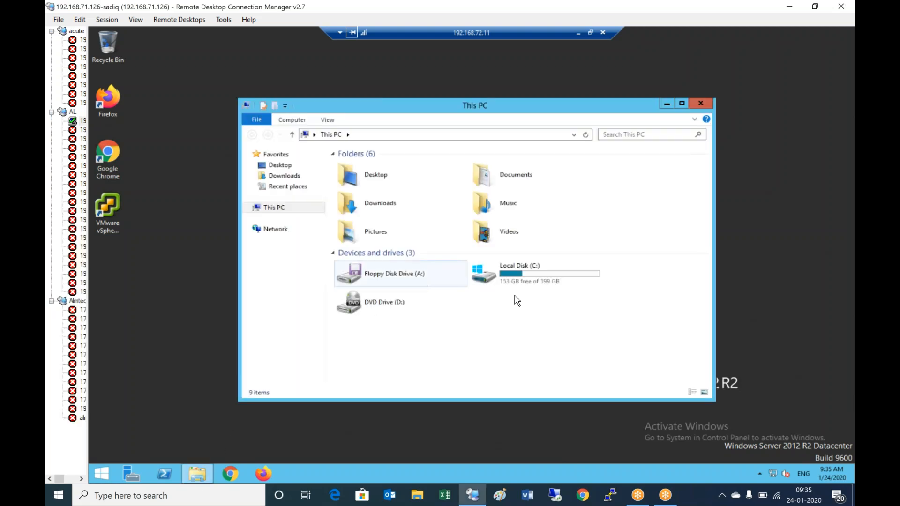
double_click(543, 277)
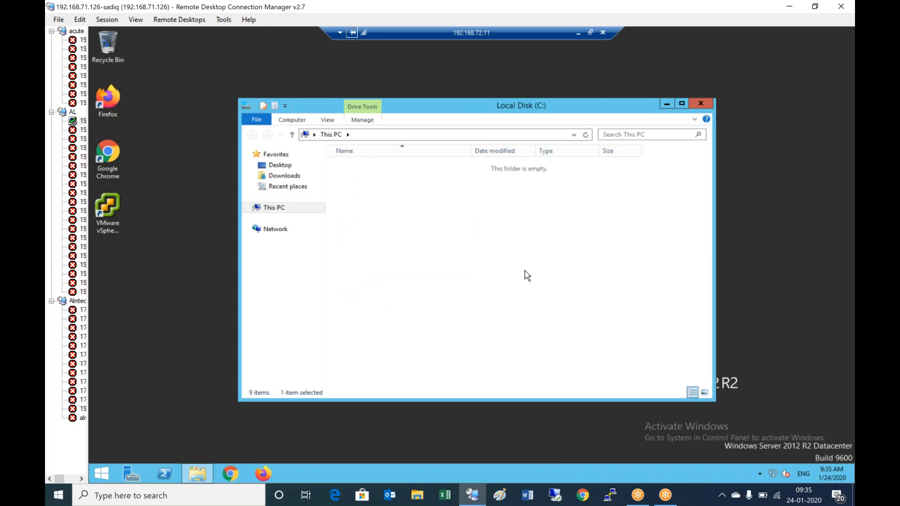
double_click(393, 222)
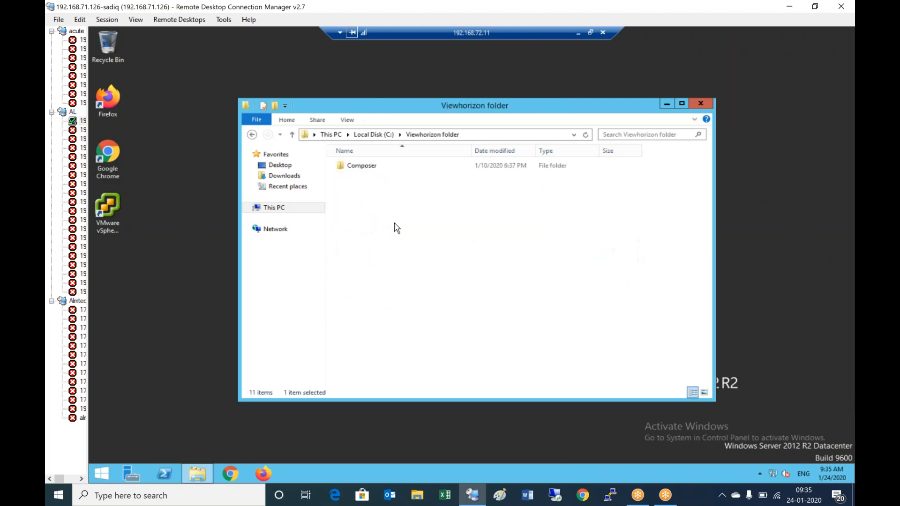
click(367, 170)
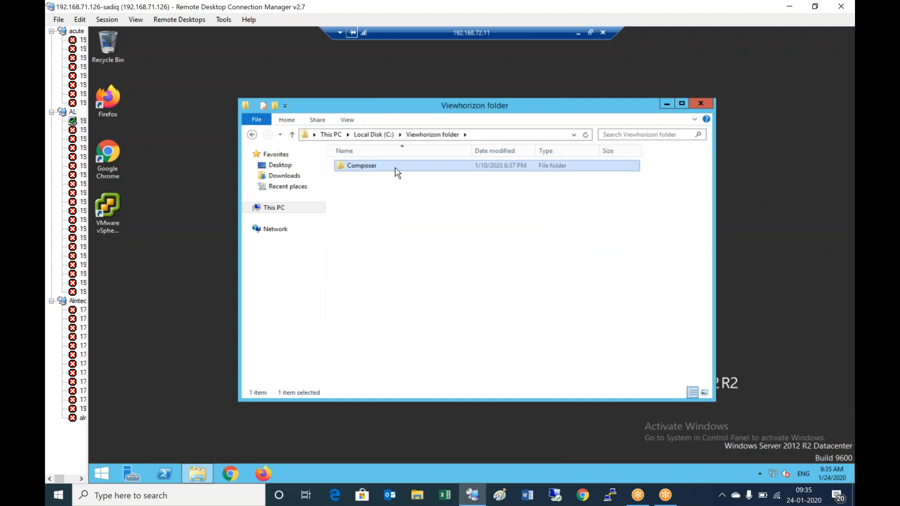
double_click(389, 169)
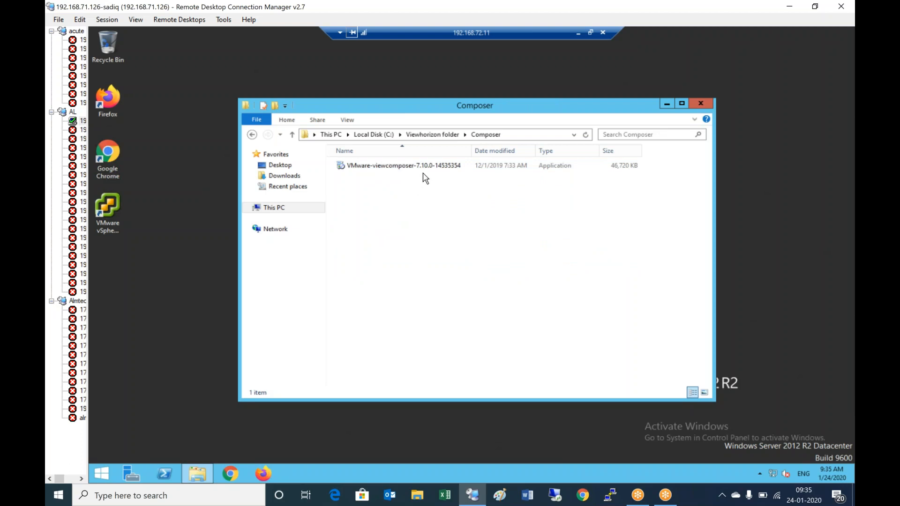
double_click(437, 169)
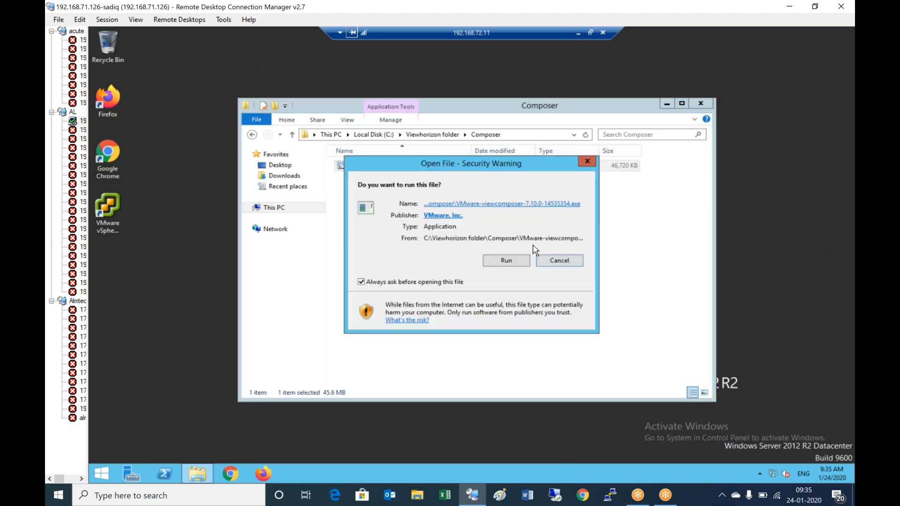
click(511, 260)
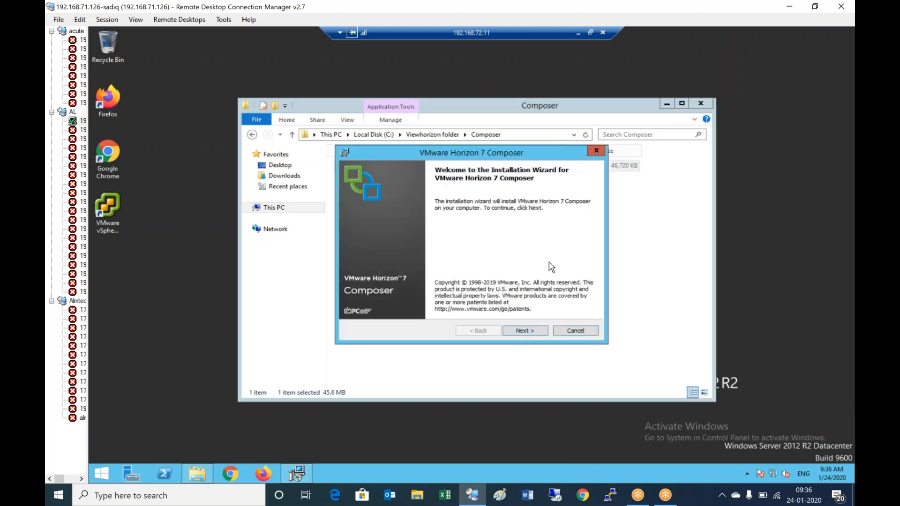
Accept the Horizon 7 Composer license agreement and keep the default destination folder, continuing to the database information
click(533, 330)
click(428, 296)
click(529, 334)
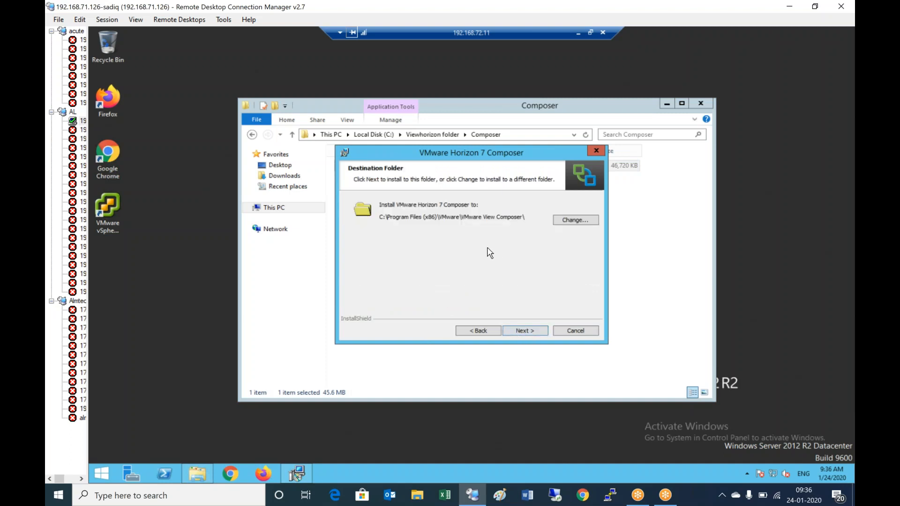
click(526, 330)
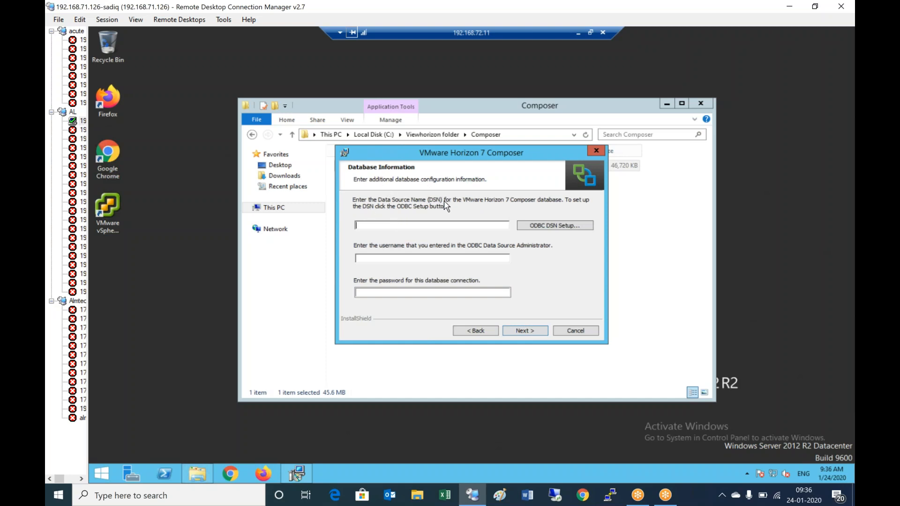
Open the ODBC DSN setup and start a new system data source with the SQL Server driver
click(561, 226)
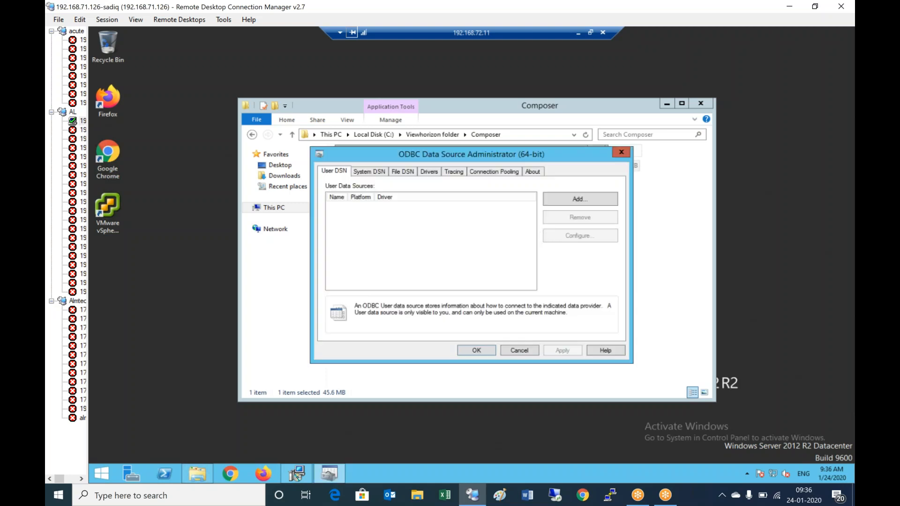
click(380, 172)
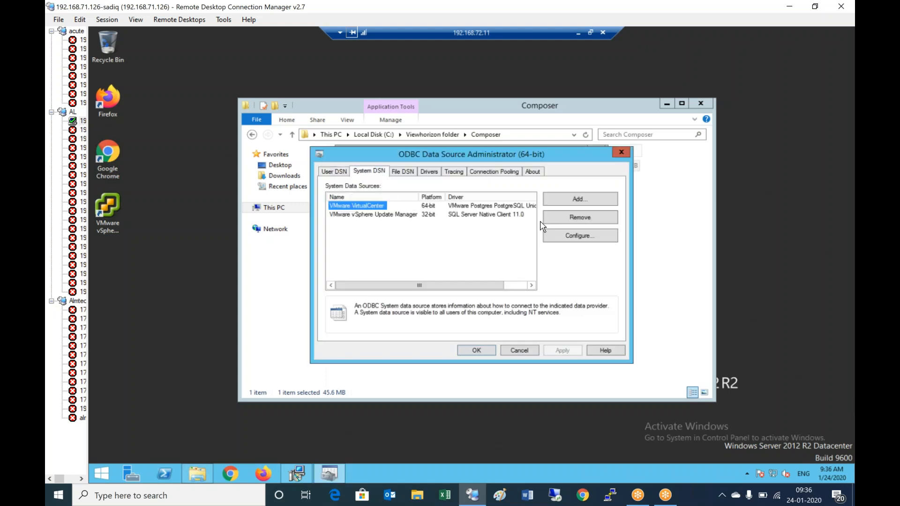
click(578, 202)
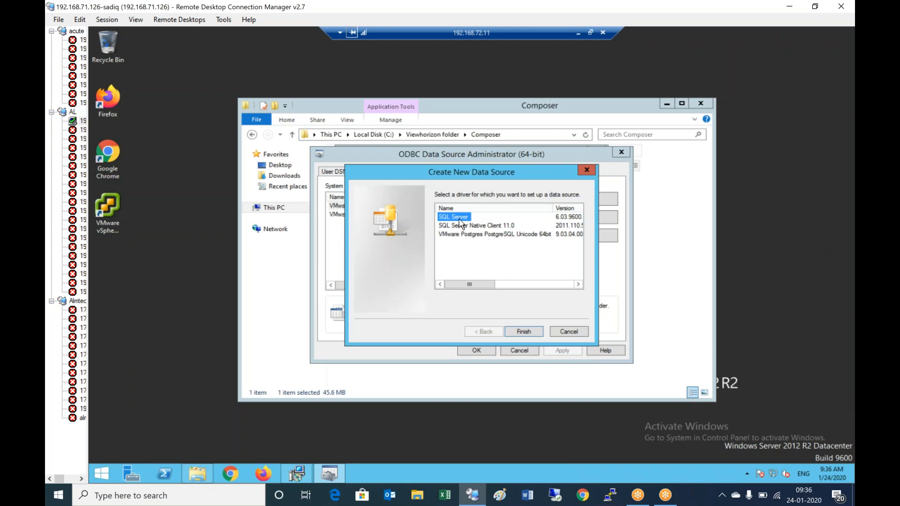
click(524, 332)
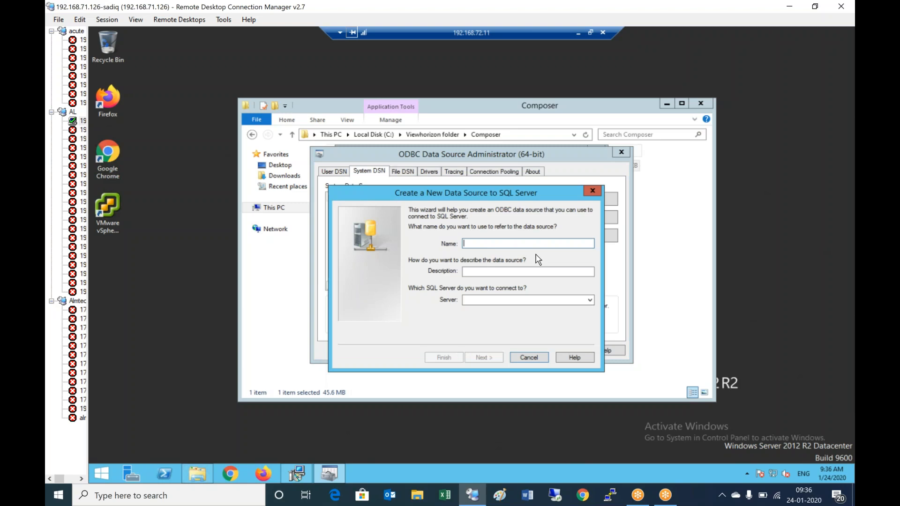
Name the data source composer and set its SQL Server to alvhnsrv03.alvhn.net
text(composer)
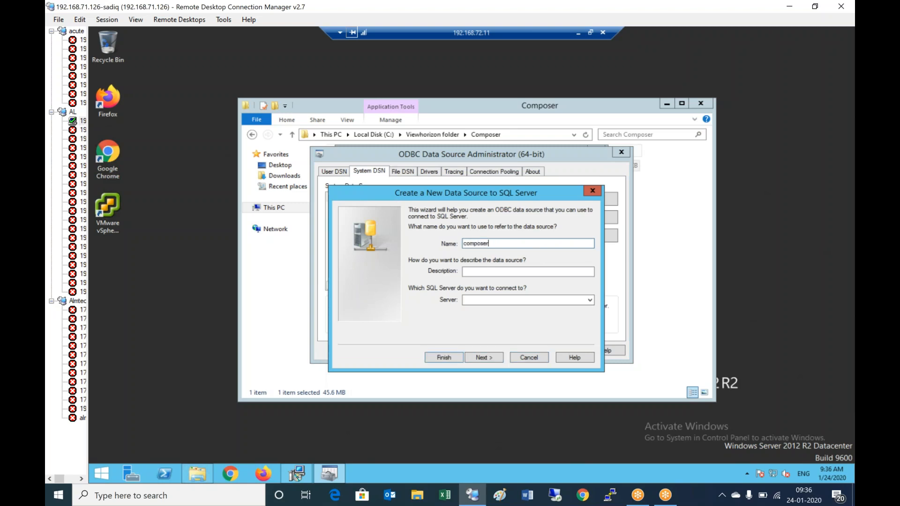
key(Tab)
key(Tab)
text(alvhns)
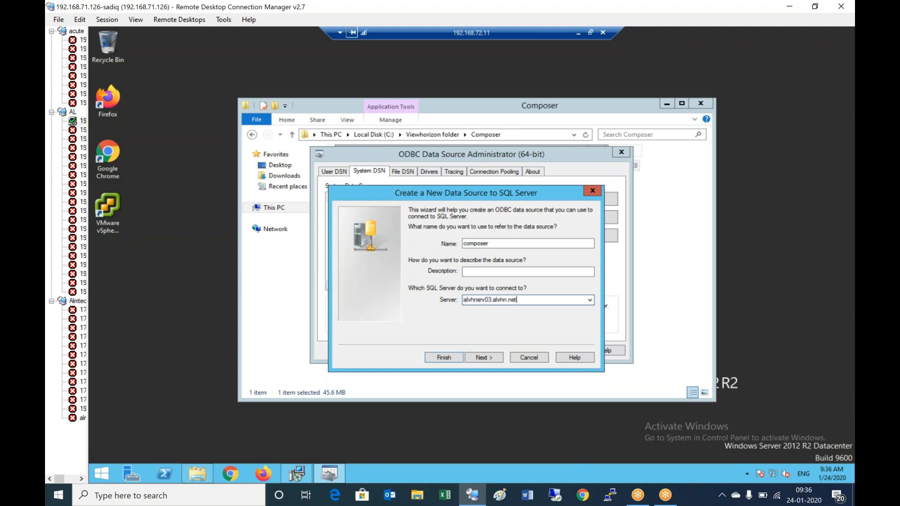
click(484, 357)
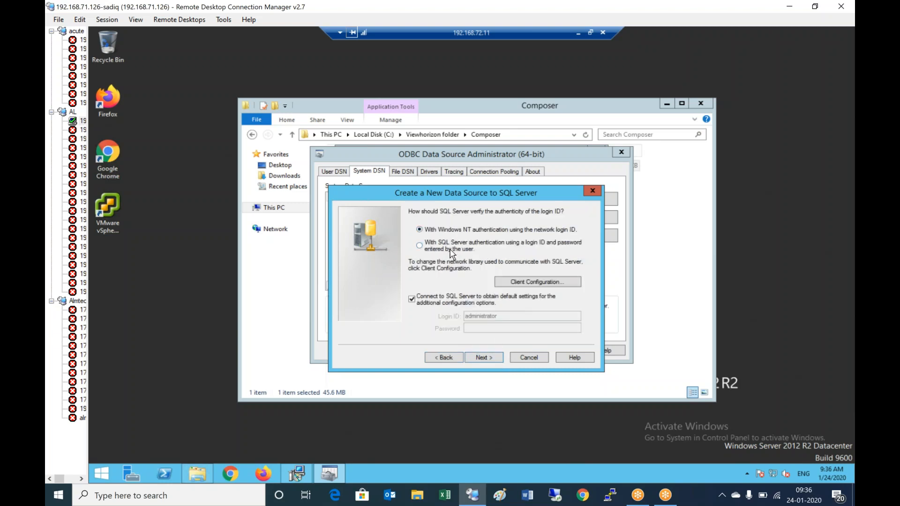
Choose SQL Server authentication for the data source, with login ID sa and the login's password
click(503, 250)
drag(505, 317, 434, 310)
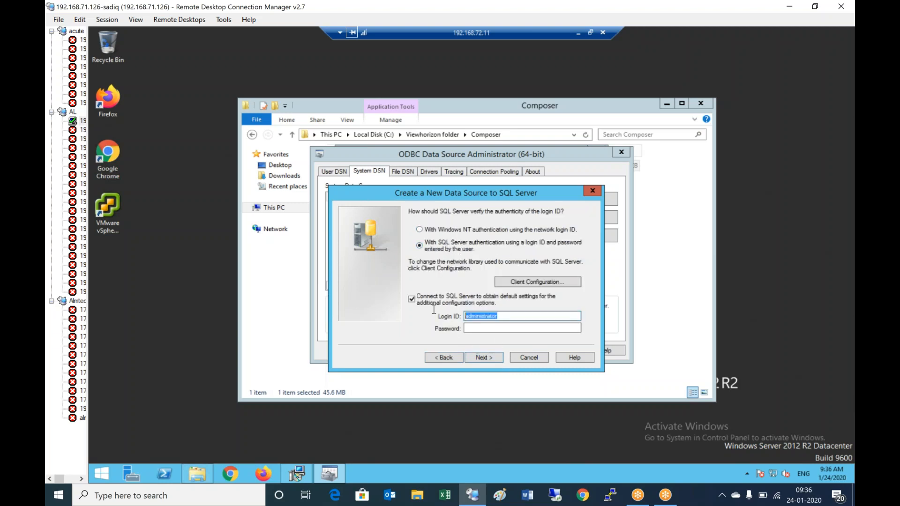
text(sa)
key(Tab)
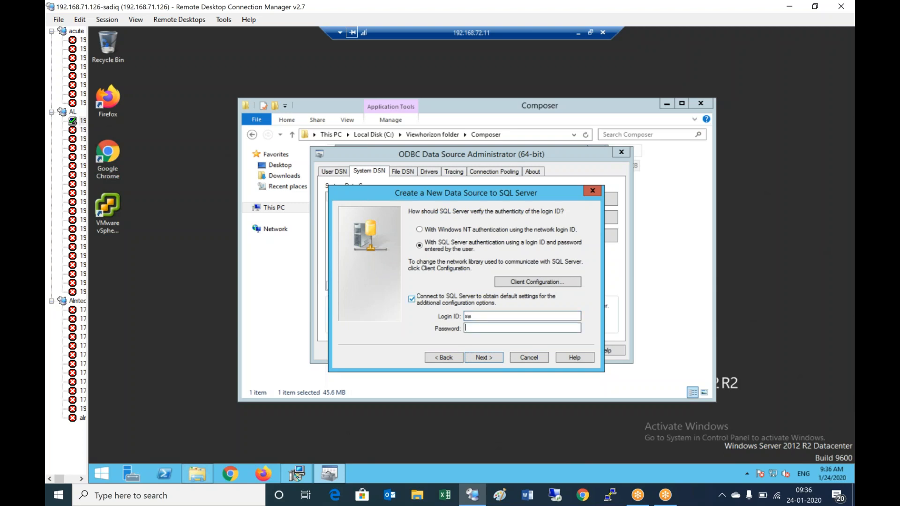
text(••••••••••••)
click(488, 358)
Change the data source's default database to vhcomposer and continue to the final settings page
click(438, 212)
click(545, 223)
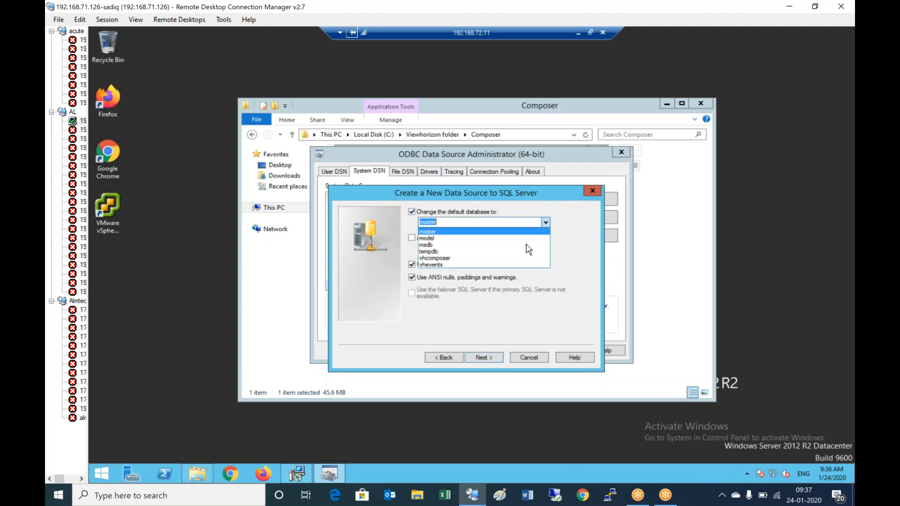
click(448, 263)
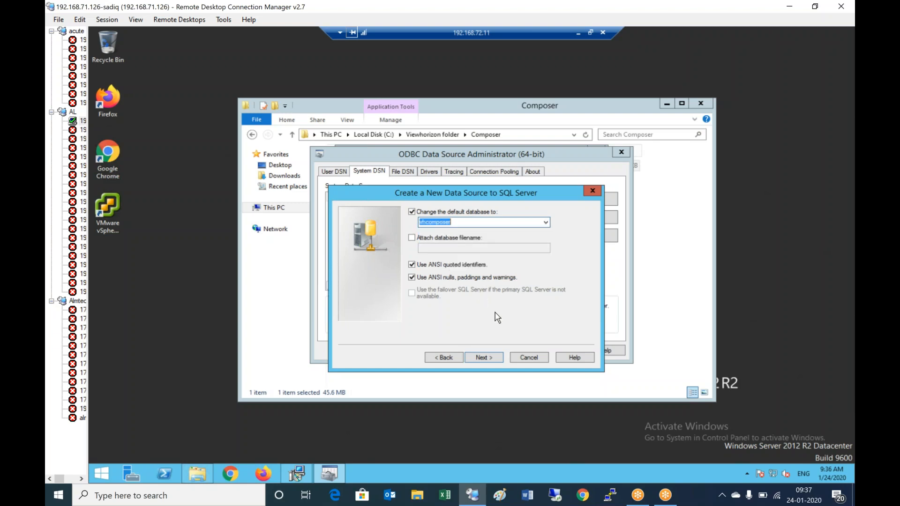
click(485, 357)
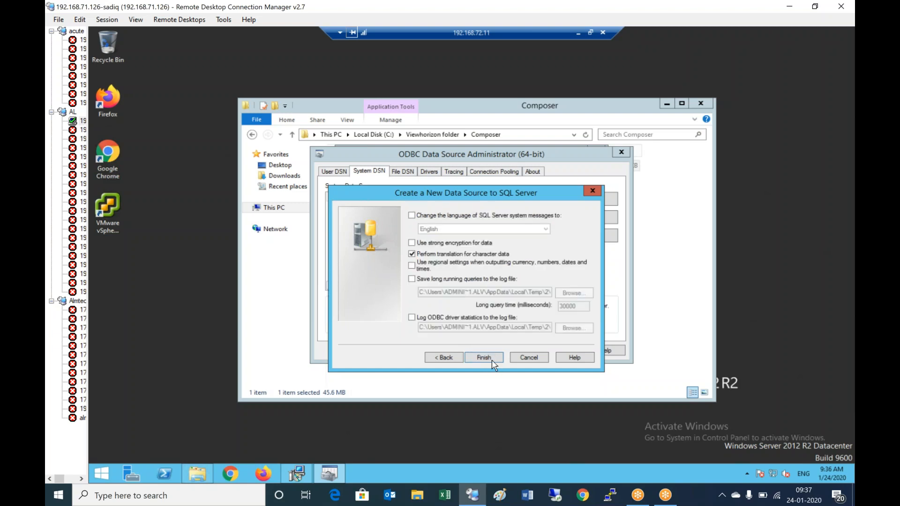
Finish creating the composer data source, testing its connection before saving it and closing the ODBC administrator
click(487, 358)
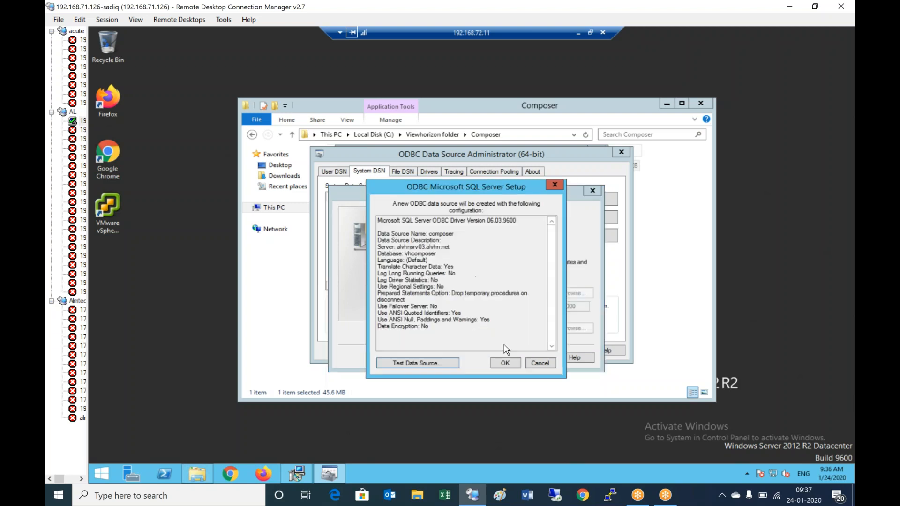
click(448, 364)
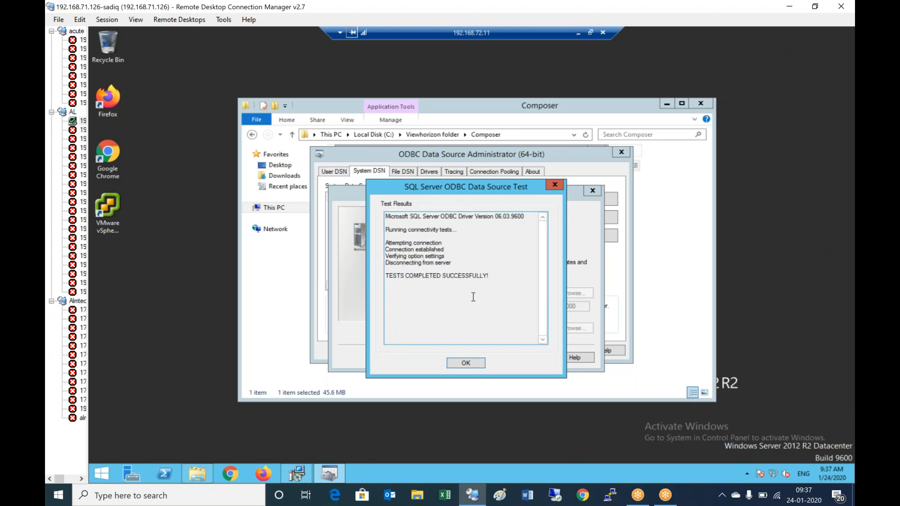
click(453, 364)
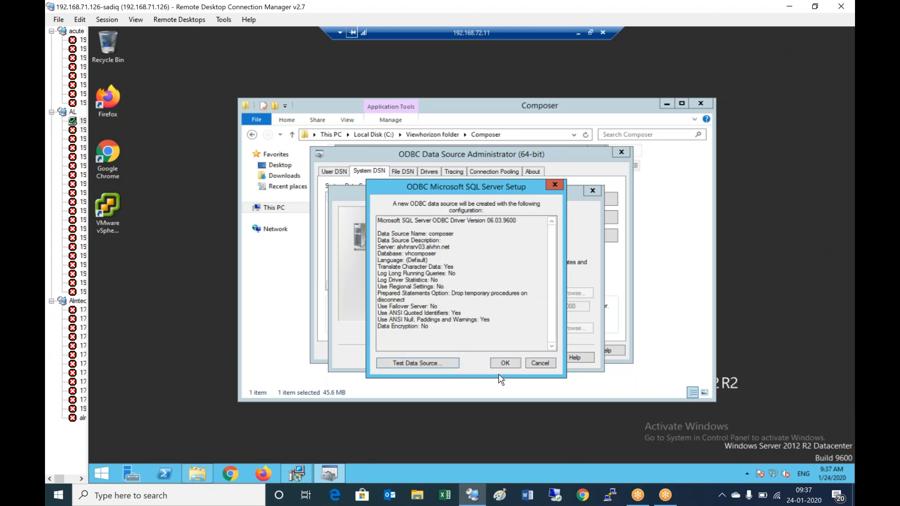
click(505, 360)
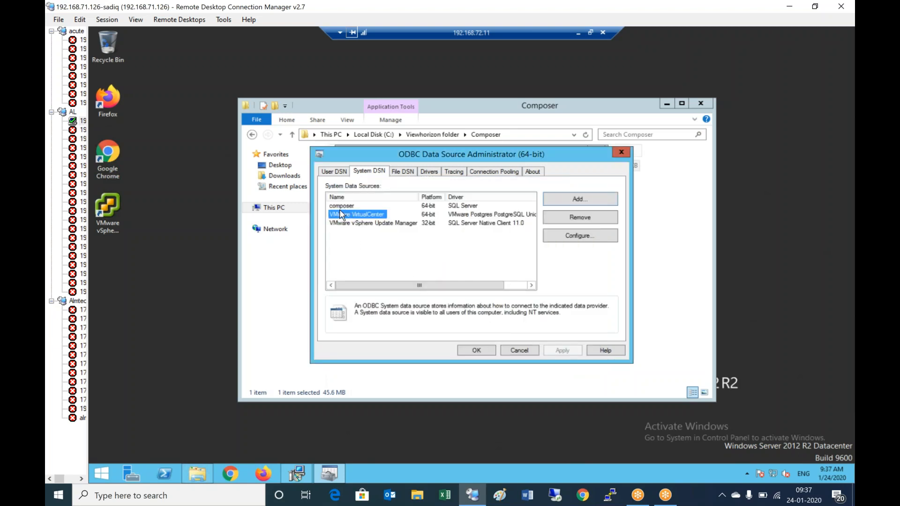
click(476, 352)
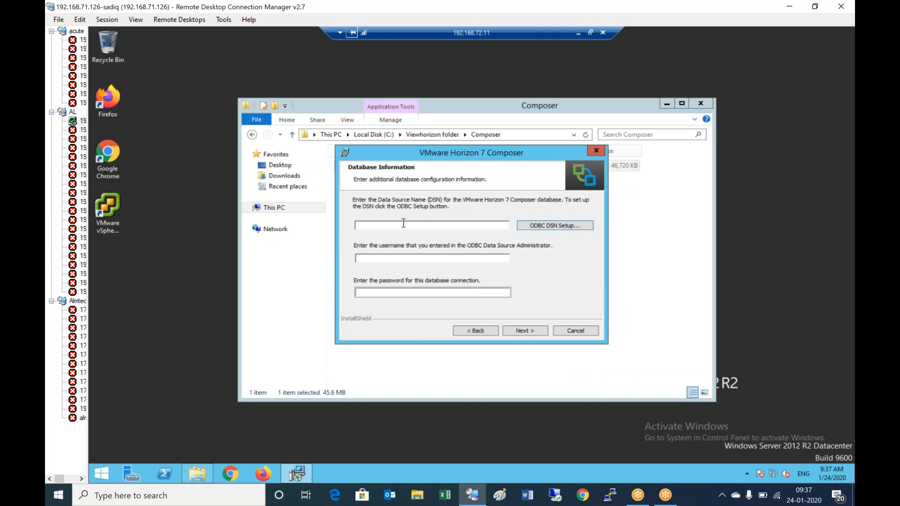
Enter composer as the DSN, sa as the username and the database password, and continue to the port settings
text(composer)
text(sa)
key(Tab)
text(••••••••••••)
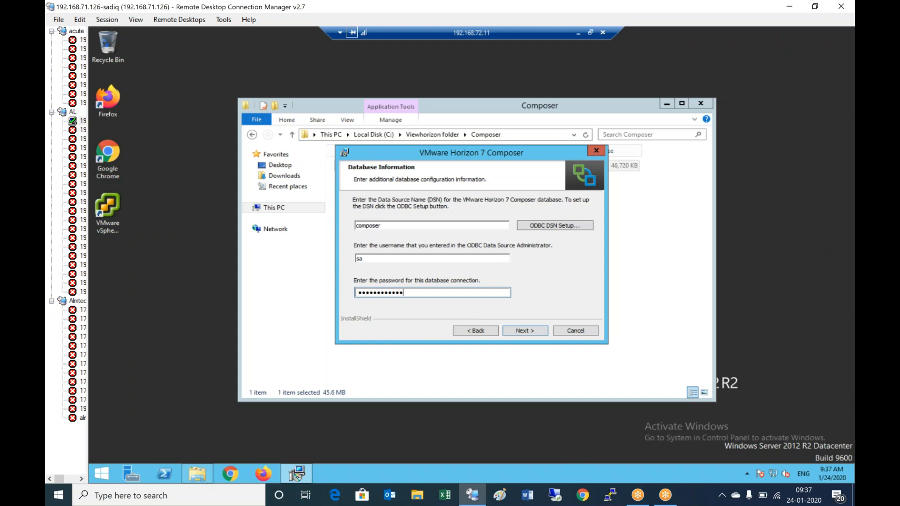
key(ctrl+a)
text(•••••••••••••)
click(511, 331)
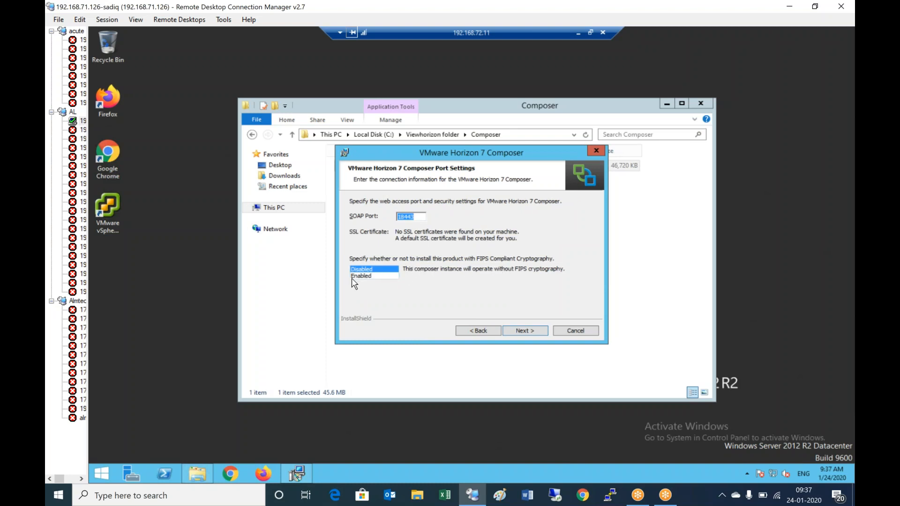
Enable FIPS compliant cryptography for Composer and start the installation
click(371, 276)
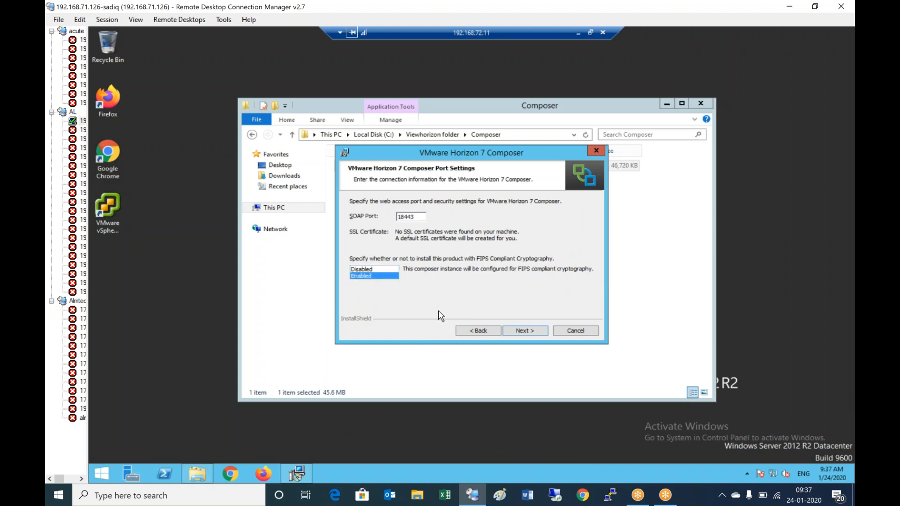
click(533, 331)
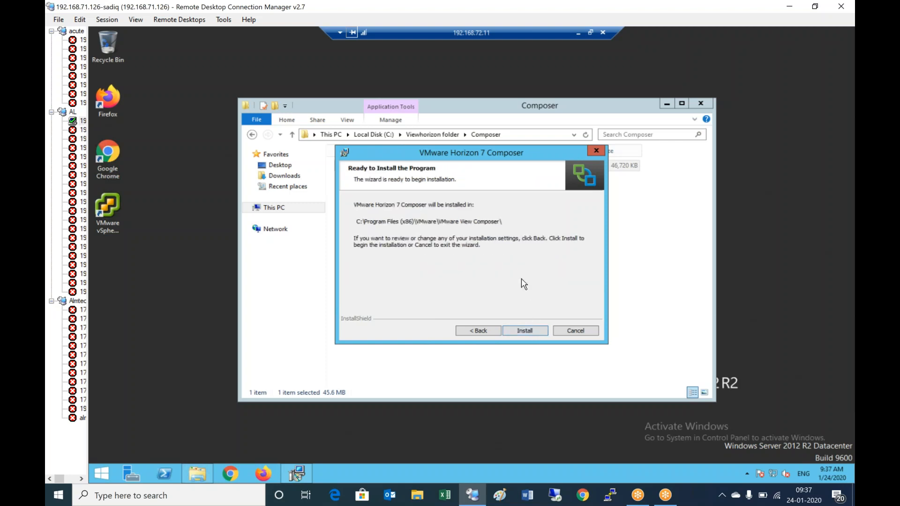
click(528, 332)
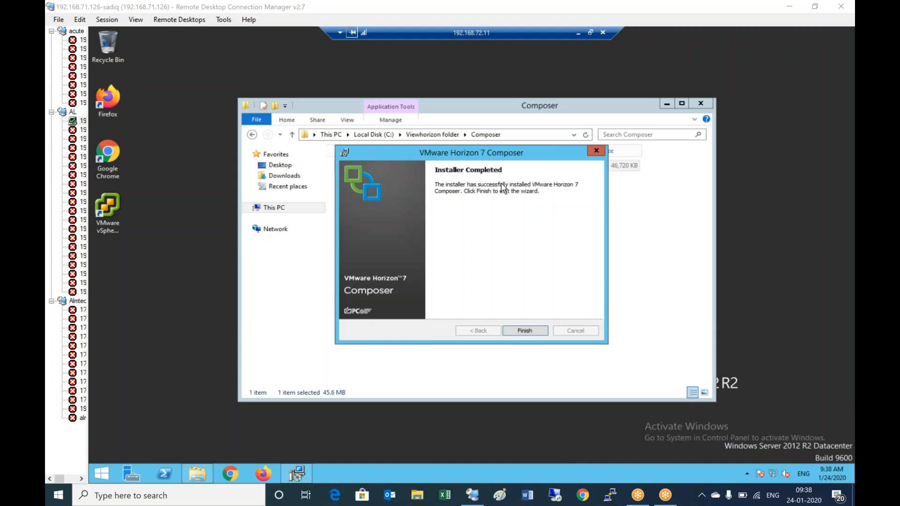
Finish the Composer installer and restart the vCenter server immediately
click(525, 331)
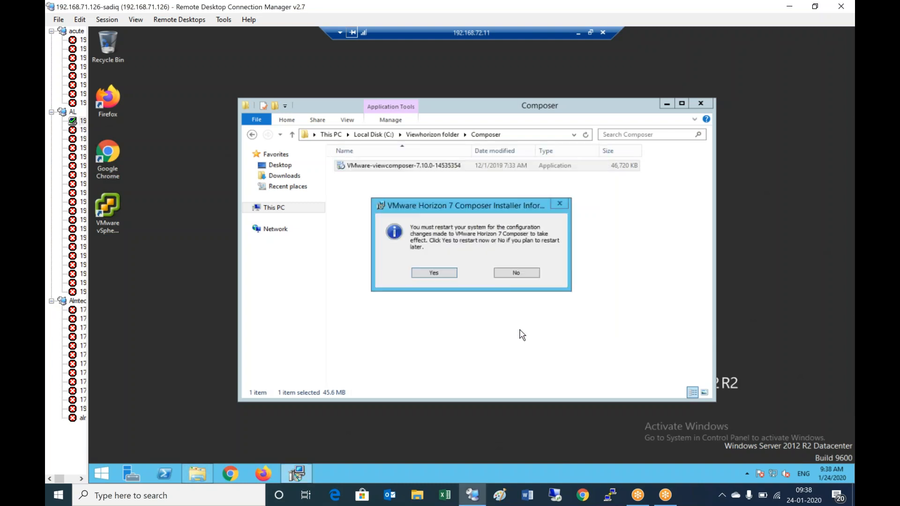
click(432, 276)
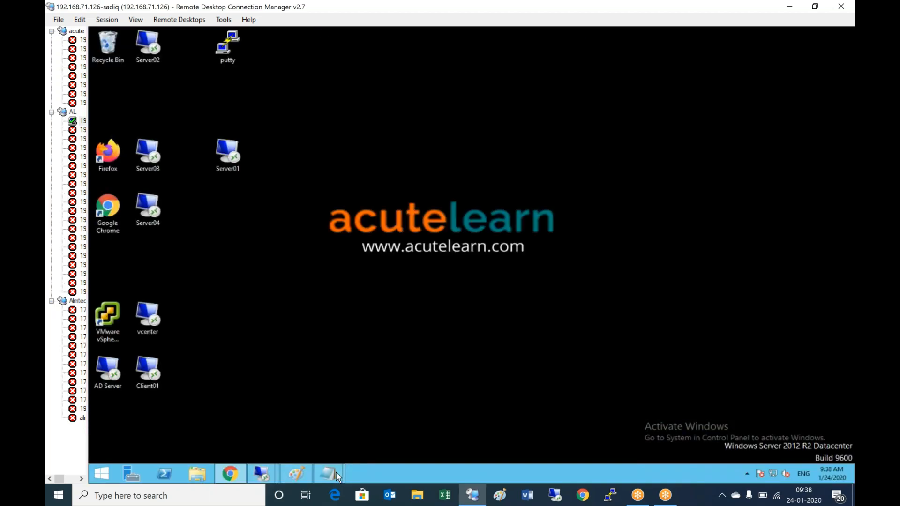
Switch to the Notepad notes and add the lines "a) Logon to vCenter server" and "b) Launch the composer installation"
mouse_move(337, 476)
click(389, 436)
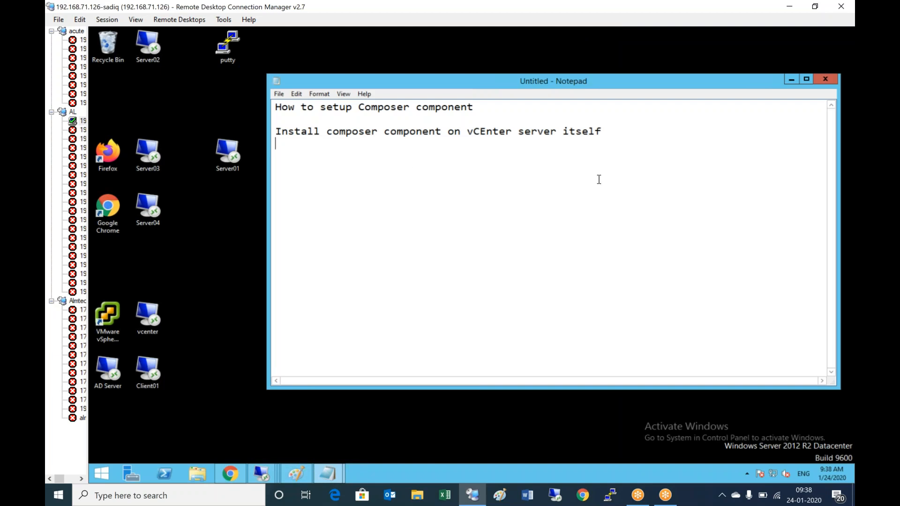
text(a) Logon to vCenter server)
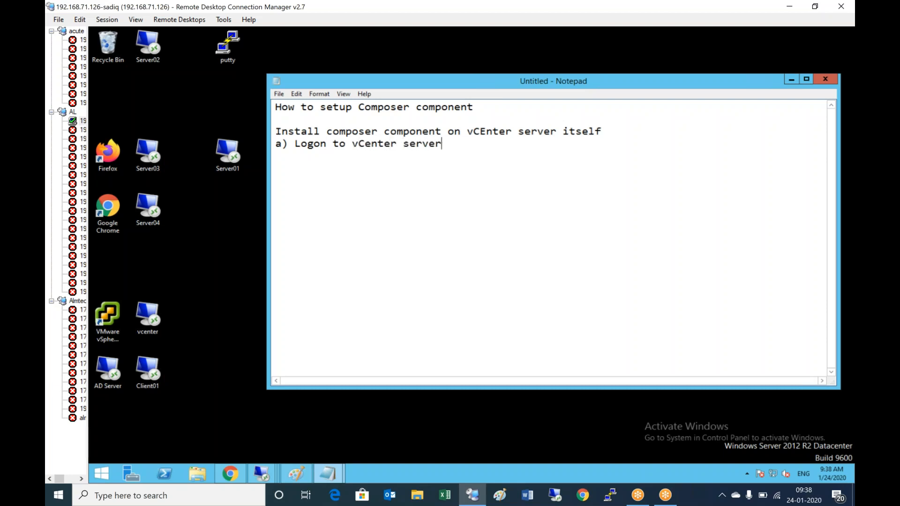
key(Return)
text(b) Launch the composer )
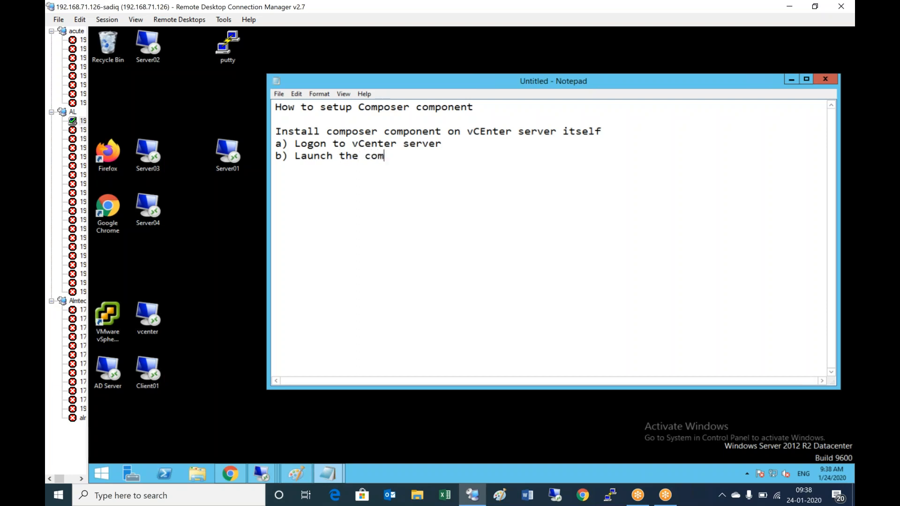
text(installation)
key(Return)
Add the note line "c) Select FIPS enabled during the deployment"
text(c) Self)
key(BackSpace)
key(BackSpace)
key(BackSpace)
key(BackSpace)
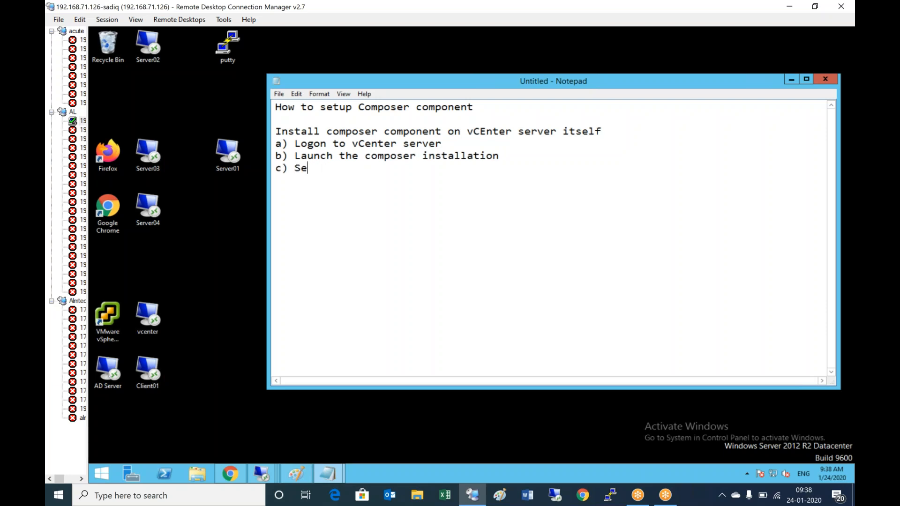
text(elect FIPS enab)
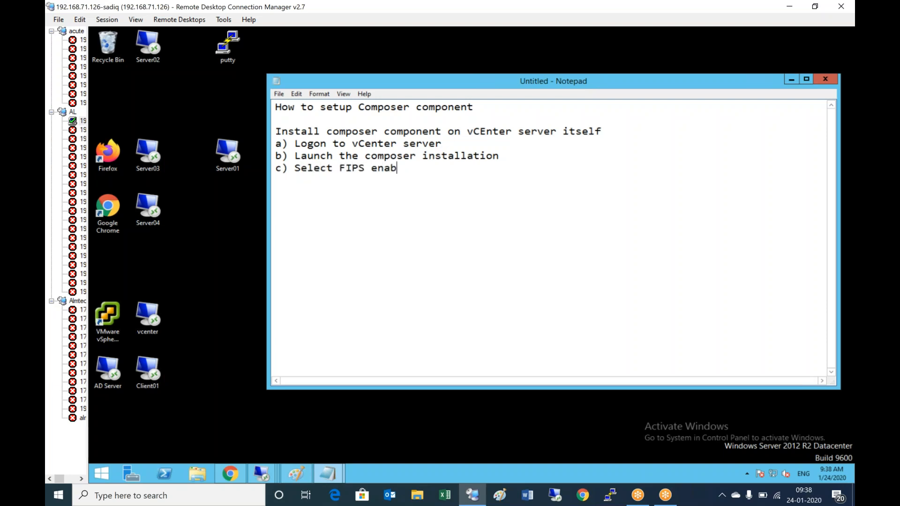
text(led during the dpelo)
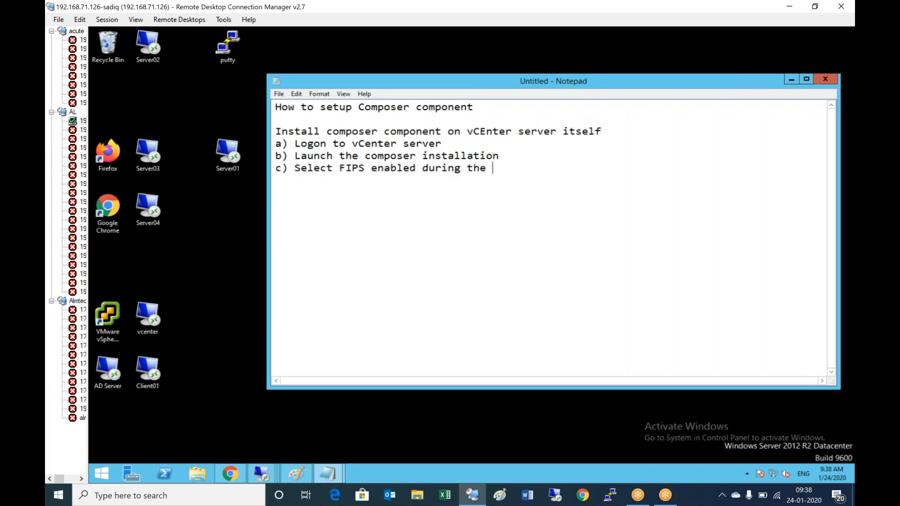
key(BackSpace)
key(BackSpace)
key(BackSpace)
key(BackSpace)
text(eployment)
key(Return)
Add the note lines "d) Configure ODBC and specify the ODBC details" and "e) reboot the server"
text(d) Cnf)
key(BackSpace)
key(BackSpace)
text(onfigured O)
key(BackSpace)
key(BackSpace)
key(BackSpace)
text(ODBC and sep)
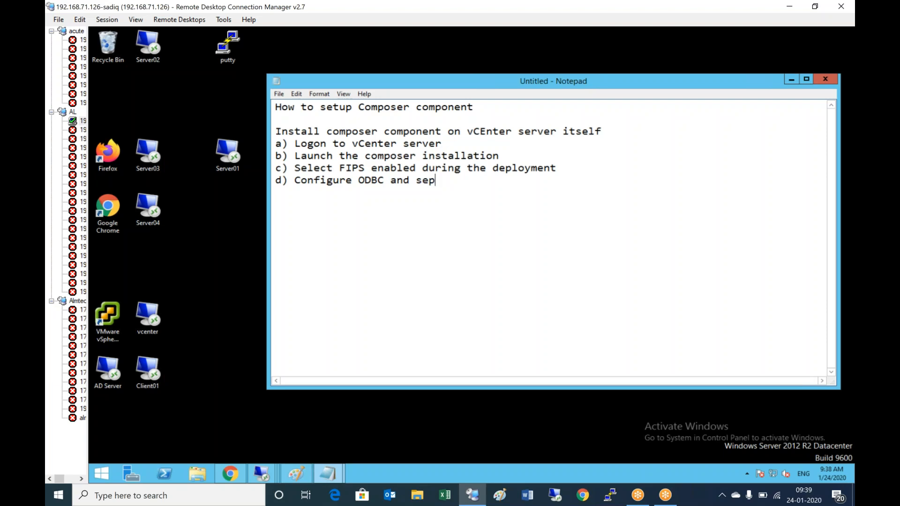
key(BackSpace)
key(BackSpace)
text(pce)
key(BackSpace)
key(BackSpace)
text(ecify the )
text(ODBC de)
text(at)
key(BackSpace)
key(BackSpace)
text(tails)
key(Return)
text(e) reboot the server)
key(Return)
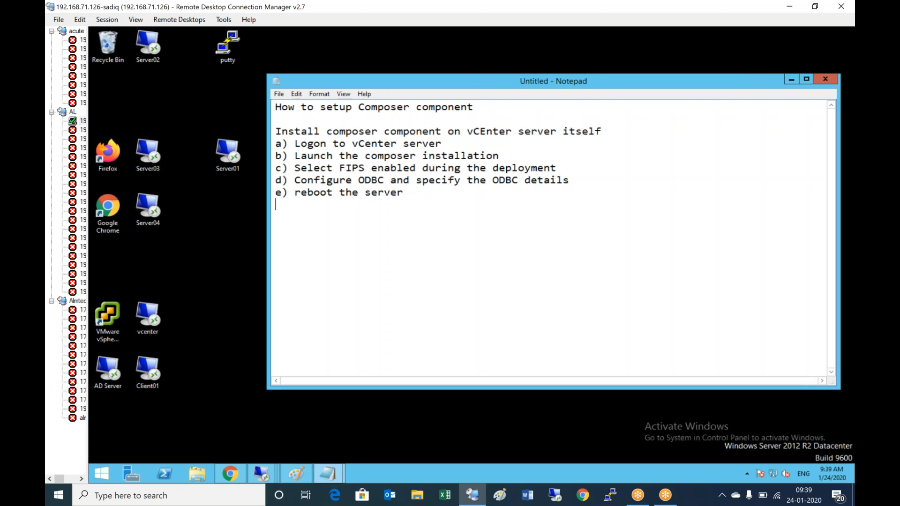
Below the list, leave a gap and add the heading "Add Composer details / Server to Connection server /Horizon Environment"
key(Return)
key(Return)
text(Add Composer t)
key(BackSpace)
key(BackSpace)
text(det)
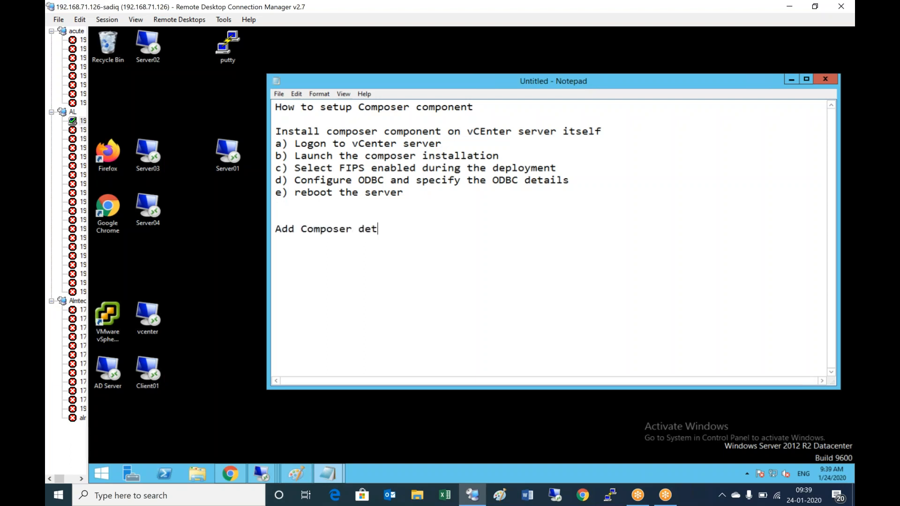
text(ails / Server to  C)
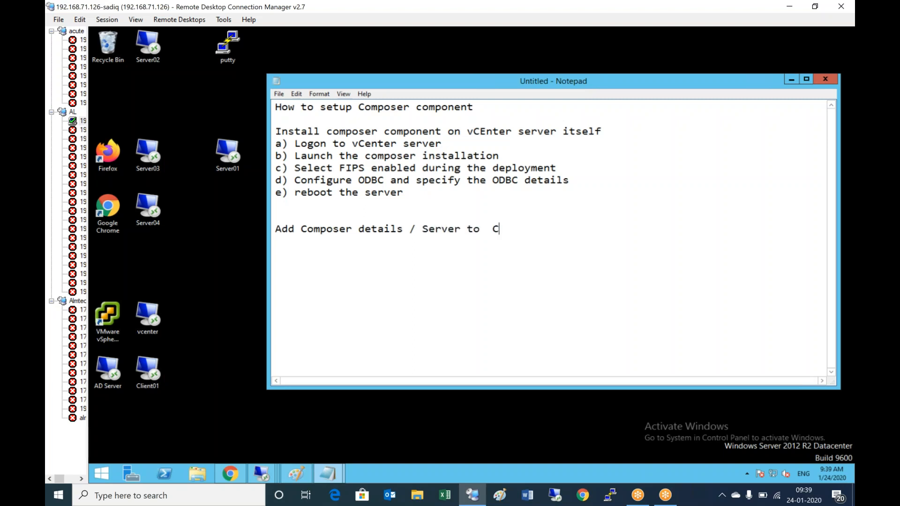
text(onnection serve)
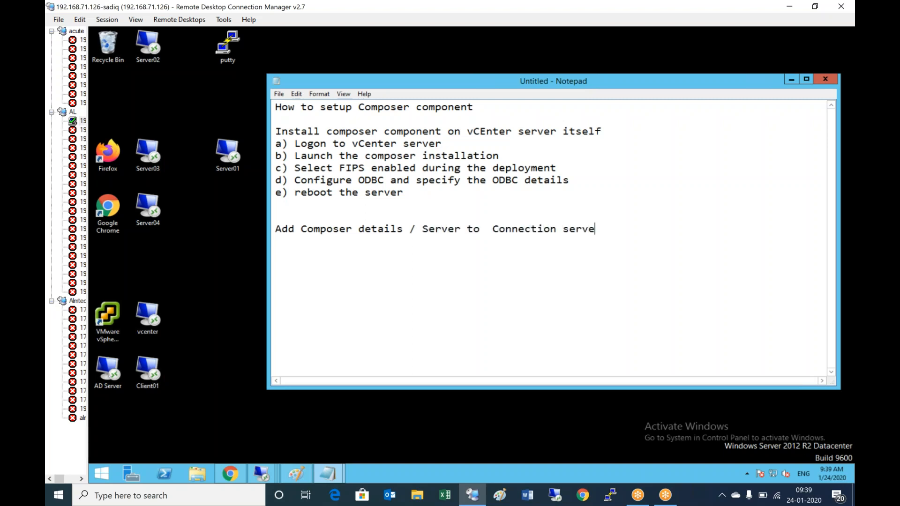
text(r /Horizon Environme)
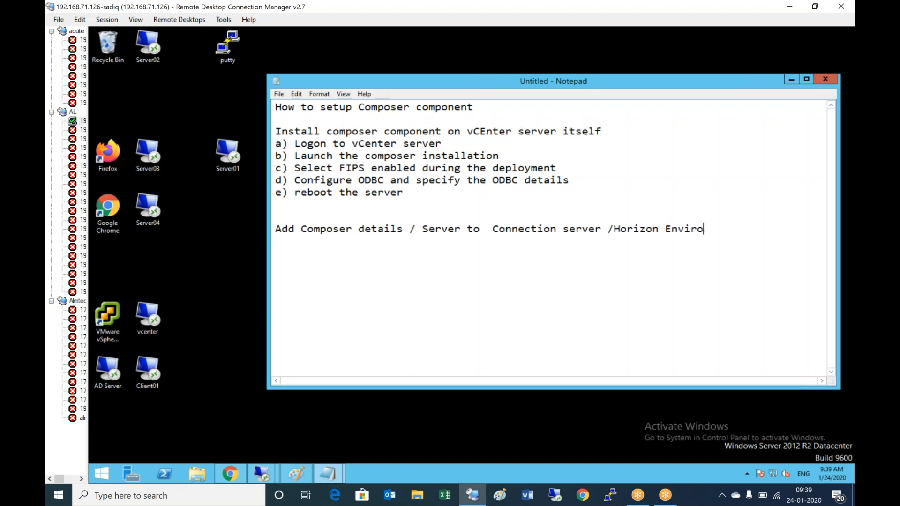
text(nt)
key(Return)
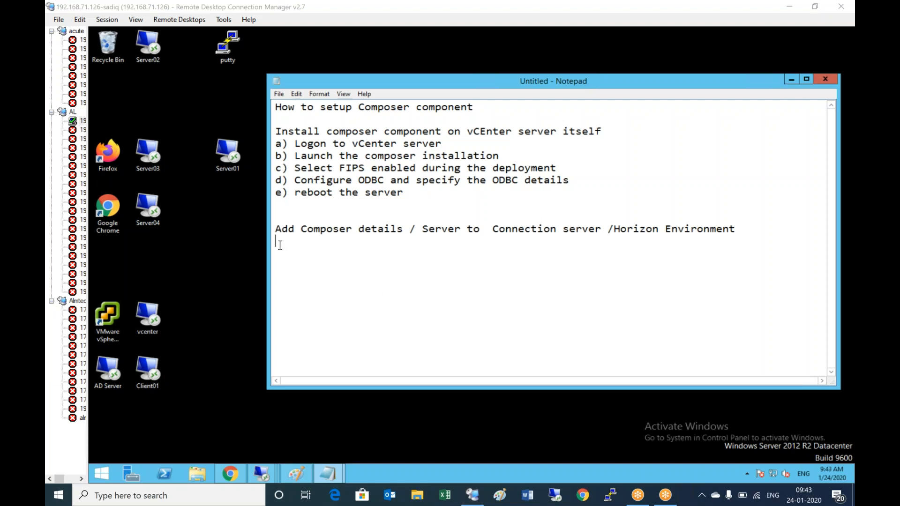
Under the new heading, leave a blank line and add "1) Logon to Connection Server"
click(324, 262)
key(Return)
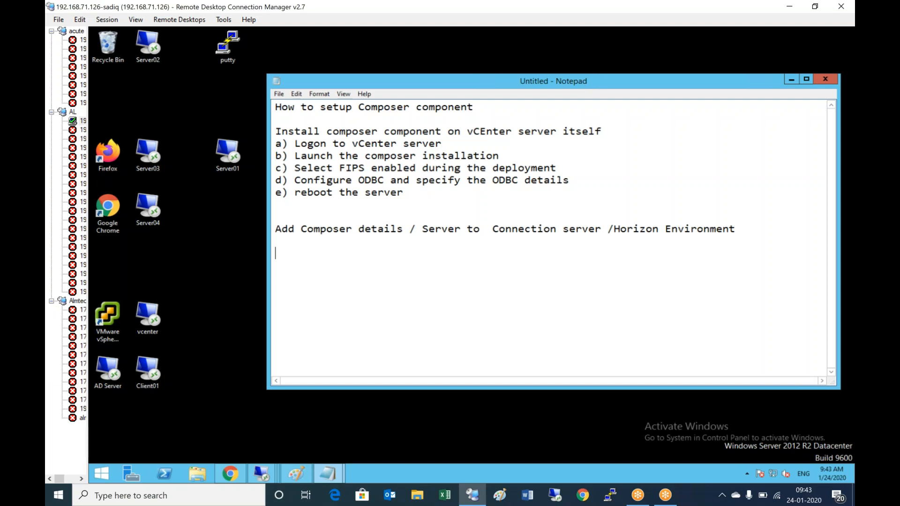
text(1) Logon to Conn)
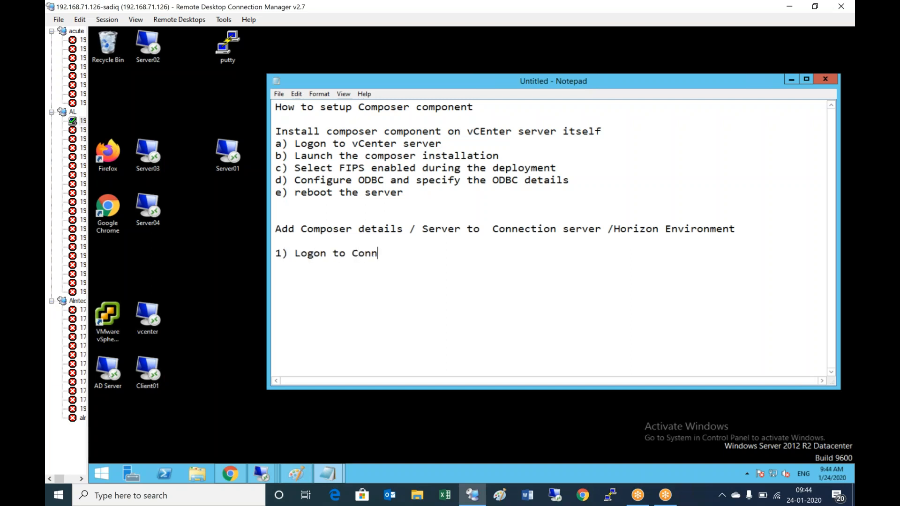
text(ectionser)
key(BackSpace)
key(BackSpace)
key(BackSpace)
text(Server)
key(Return)
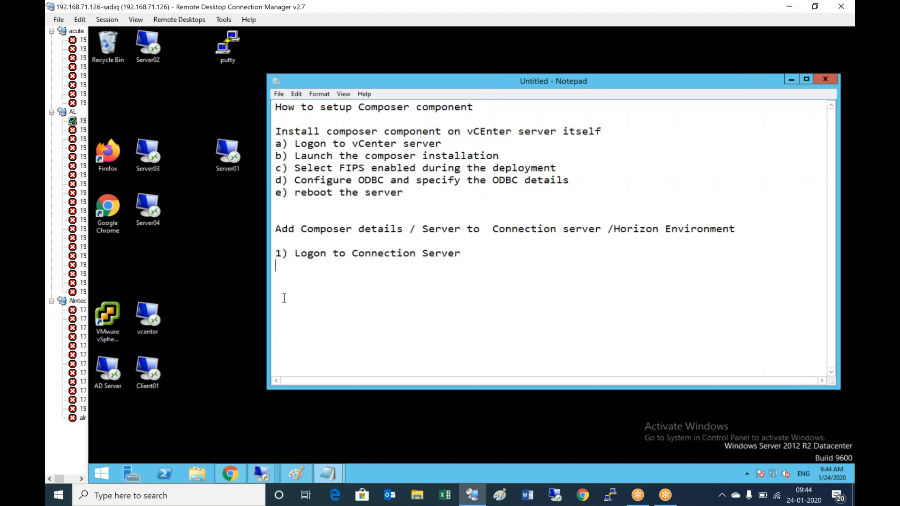
Switch to the Server01 remote desktop session and expand it to full screen
click(261, 473)
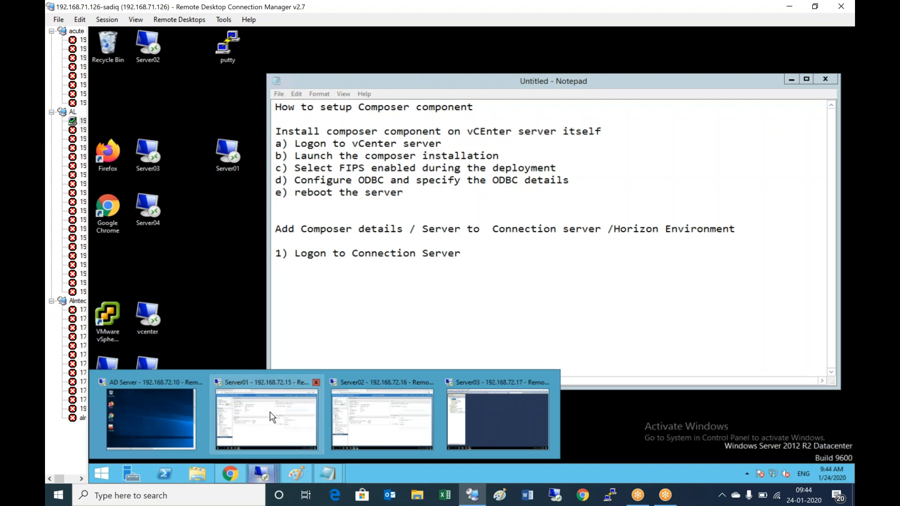
click(267, 415)
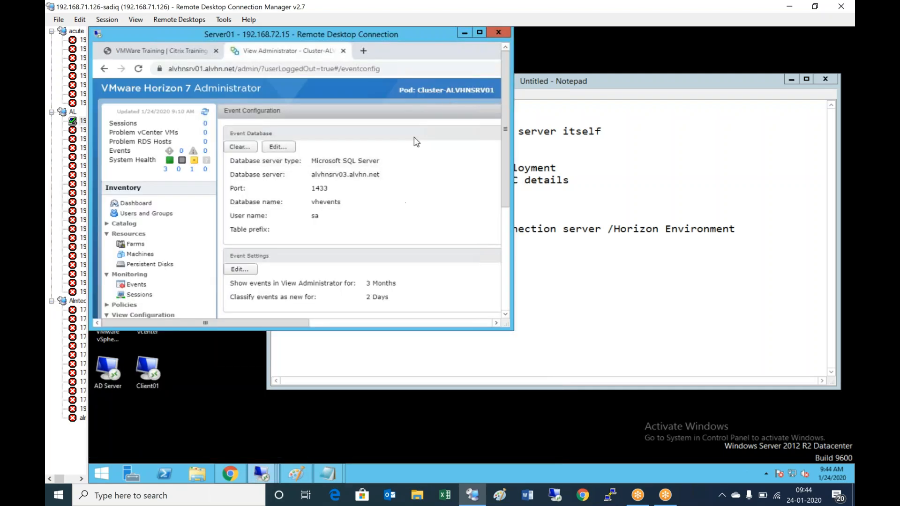
double_click(377, 34)
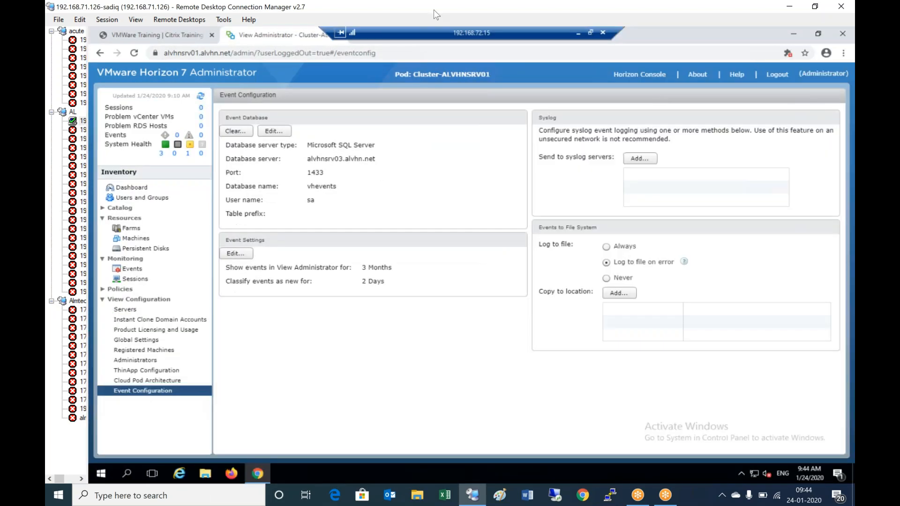
Close the View Administrator tab and the remaining Chrome window on Server01
right_click(277, 41)
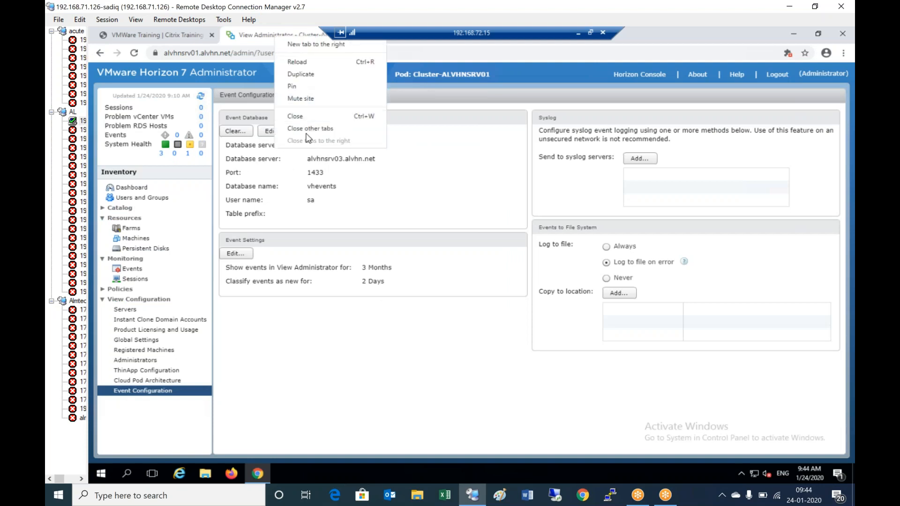
click(359, 128)
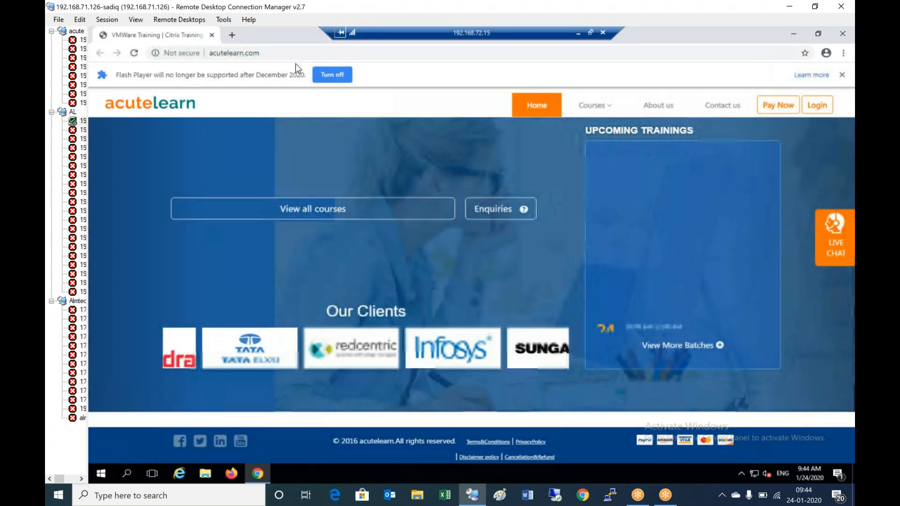
right_click(272, 34)
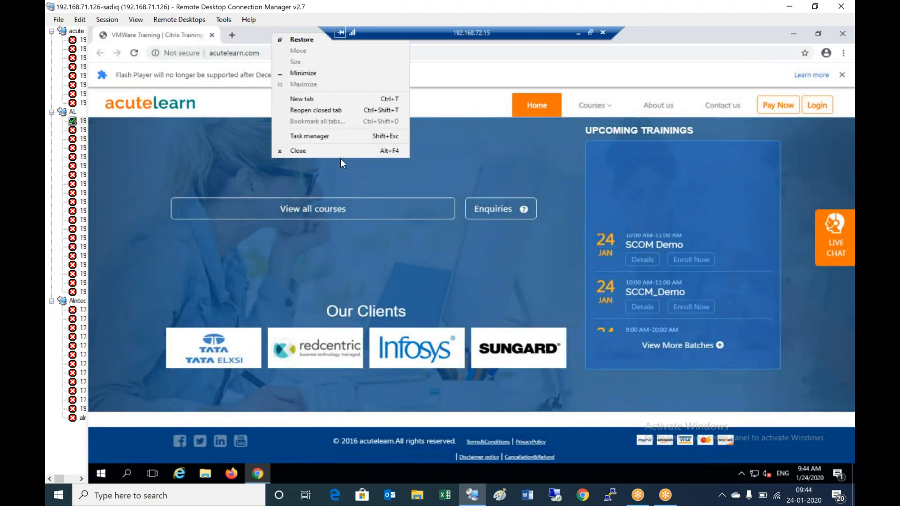
click(357, 153)
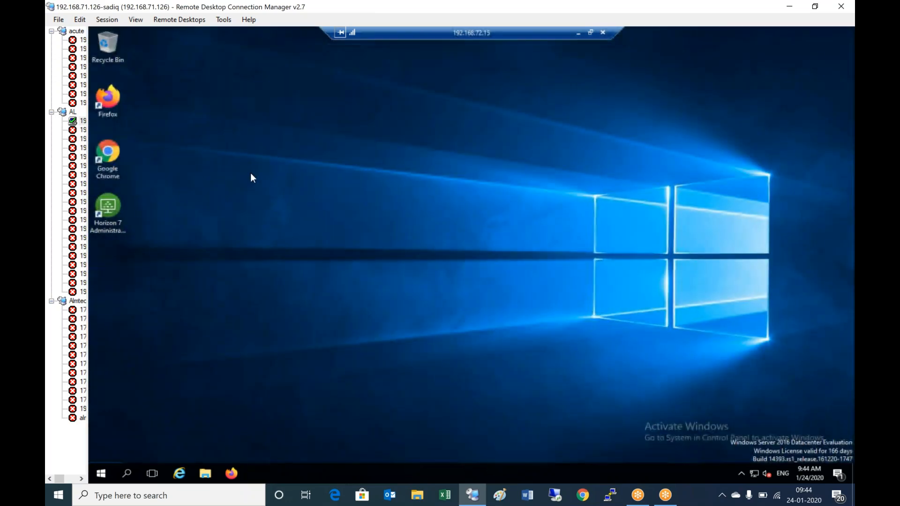
Launch Chrome on the remote server, open the VMware Horizon 7 Administrator page and allow Flash to run there
double_click(108, 157)
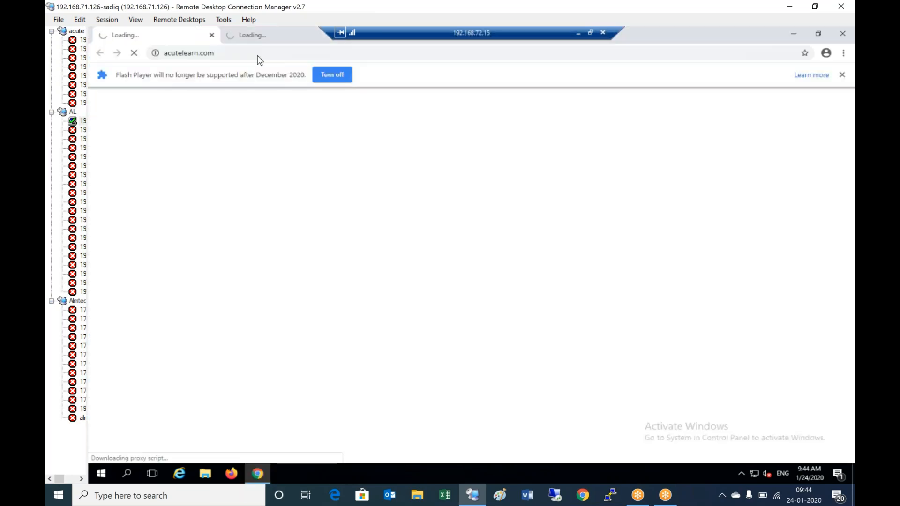
click(247, 40)
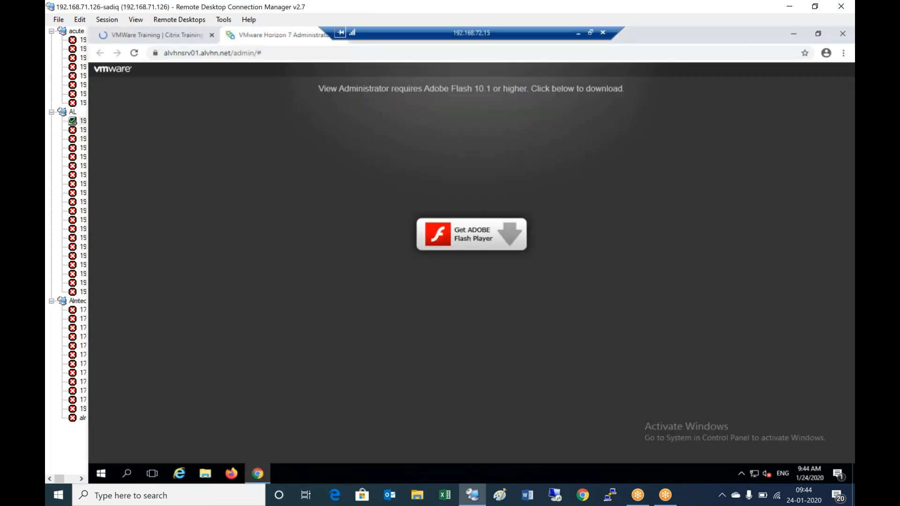
click(510, 232)
click(253, 111)
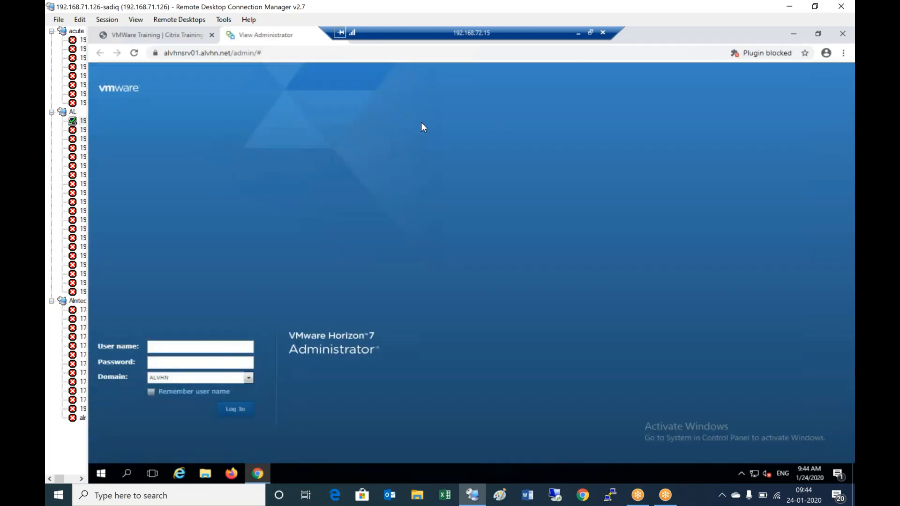
Log in to Horizon 7 Administrator as Administrator in the ALVHN domain, entering the account password
click(169, 348)
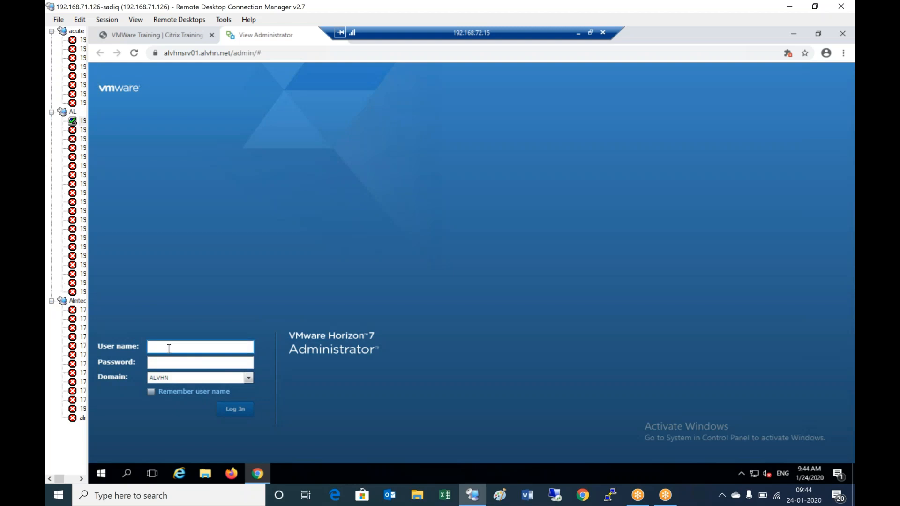
text(Administrator)
key(Tab)
text(************)
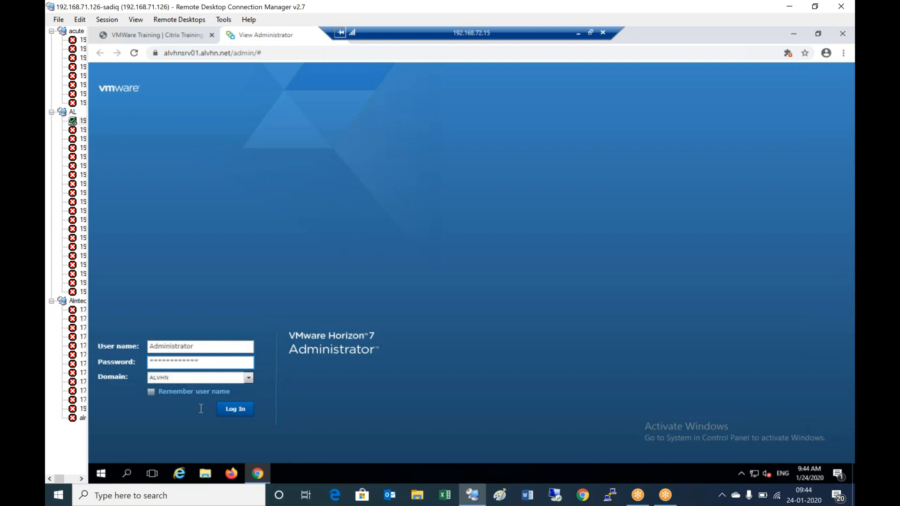
click(240, 413)
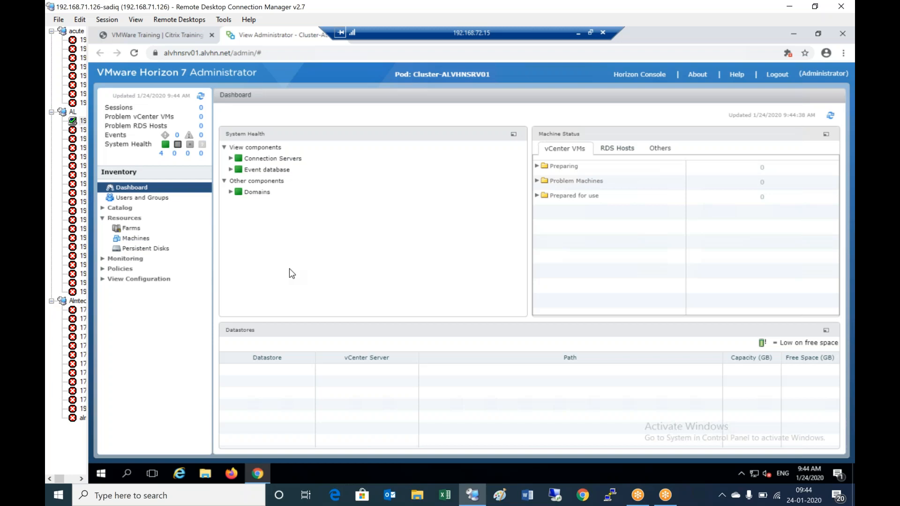
Start adding a vCenter Server in the View Configuration server settings, with server address alvhnvcenter.alvhn.net
click(134, 280)
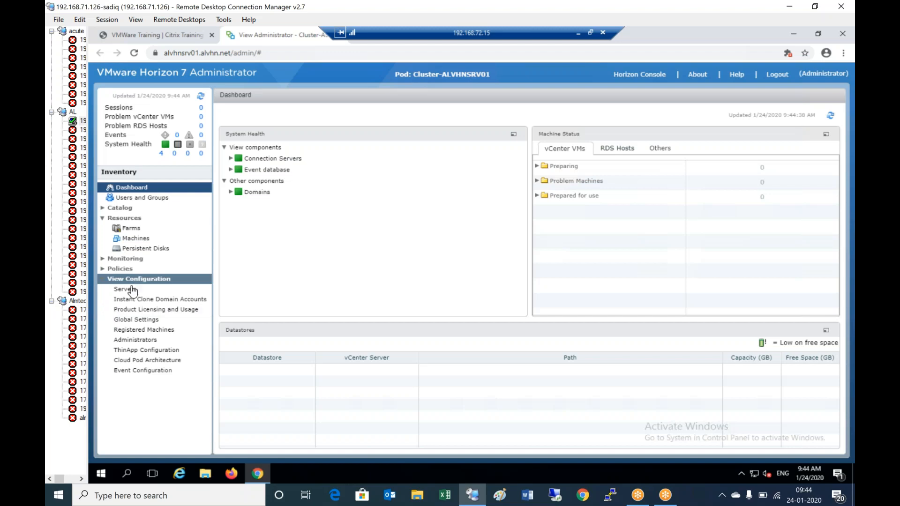
click(143, 290)
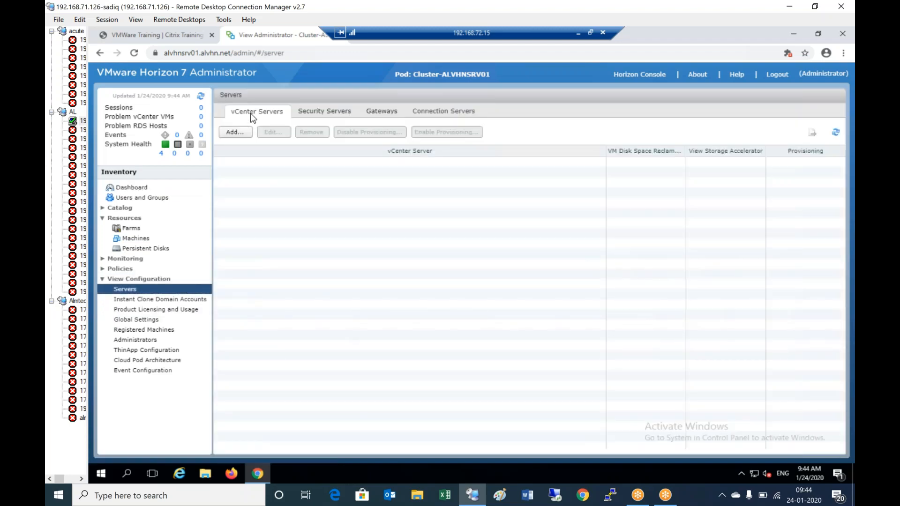
click(241, 135)
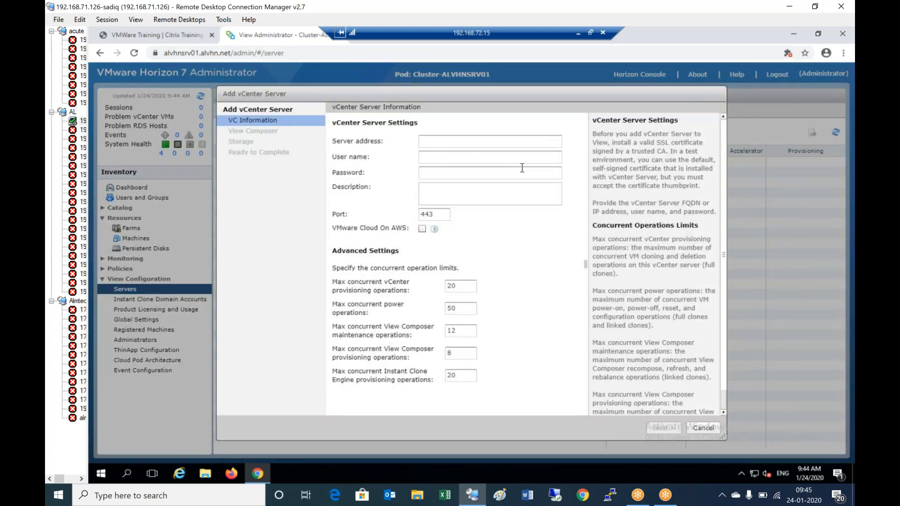
text(alvhn)
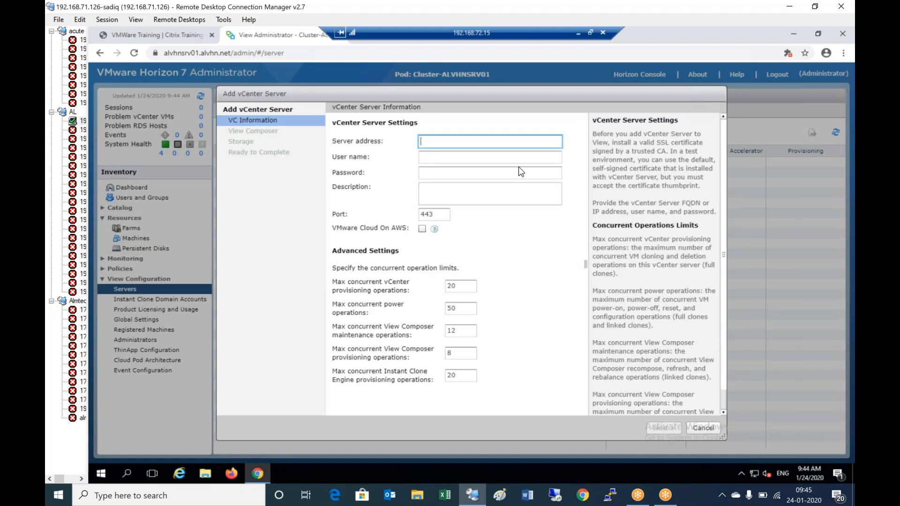
text(vcenter.alvhn.net)
key(Tab)
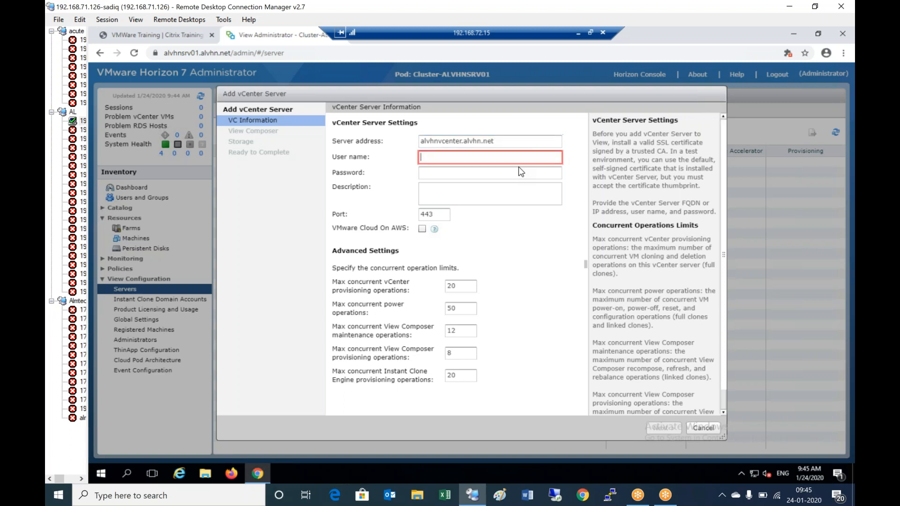
Enter the vCenter user name alvhn\administrator and the account password, and accept the vCenter Server's certificate
text(alvhn\administrator)
key(Tab)
text(********)
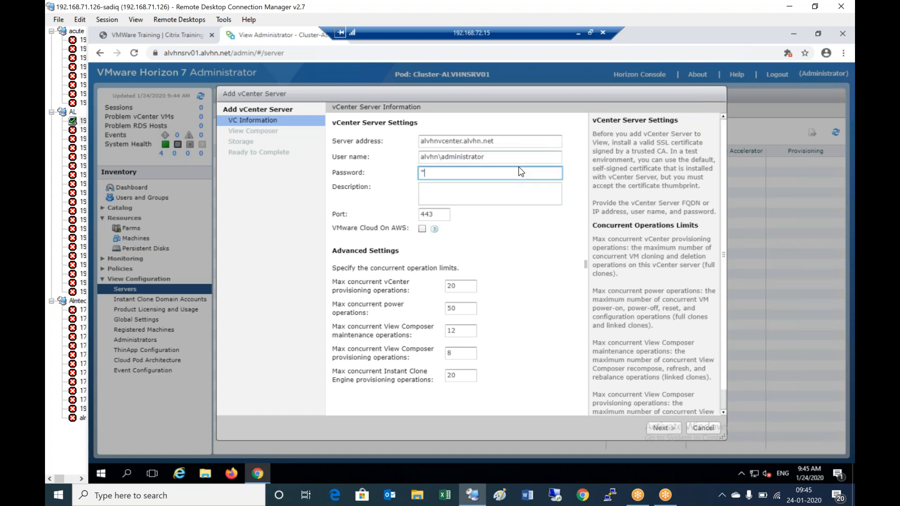
text(****)
click(670, 426)
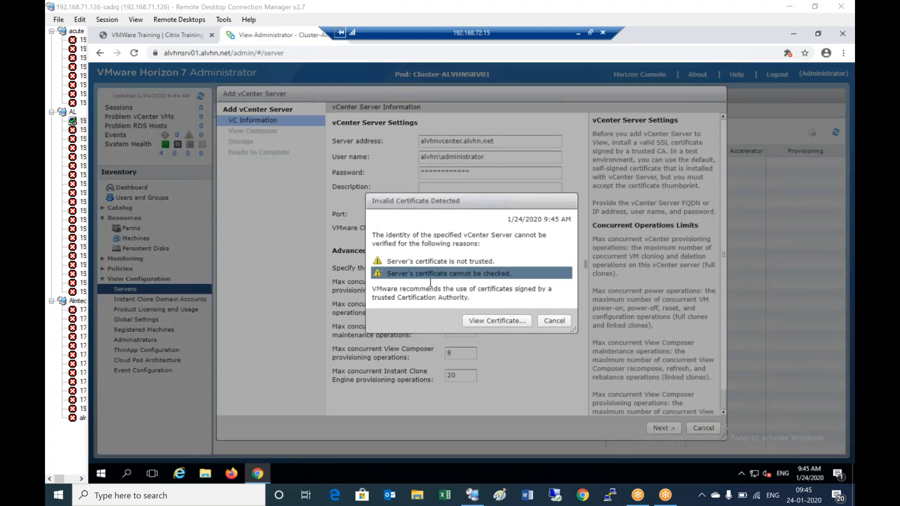
click(488, 322)
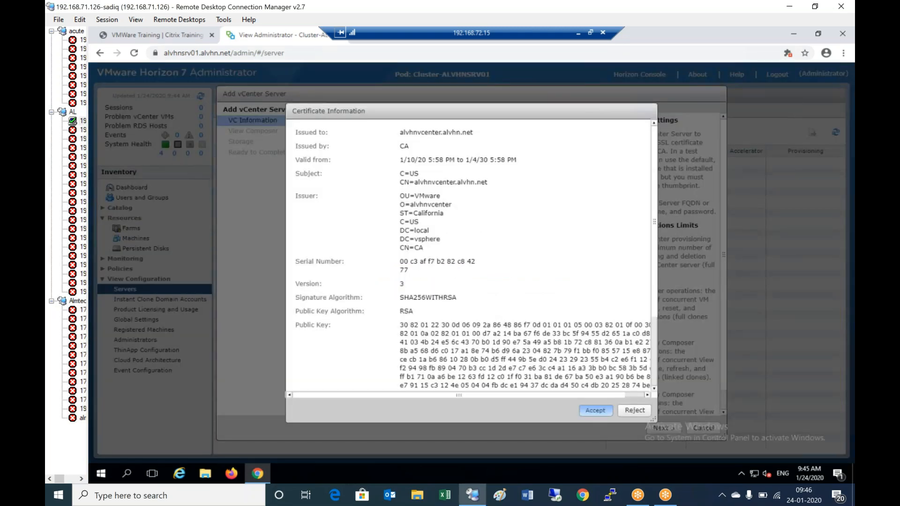
click(595, 411)
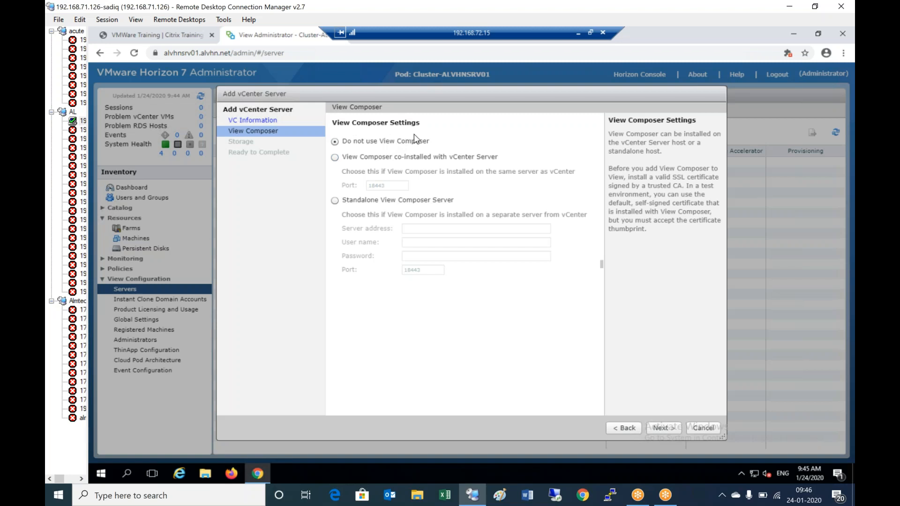
Set View Composer as co-installed with vCenter Server and accept the Composer server's certificate
click(355, 159)
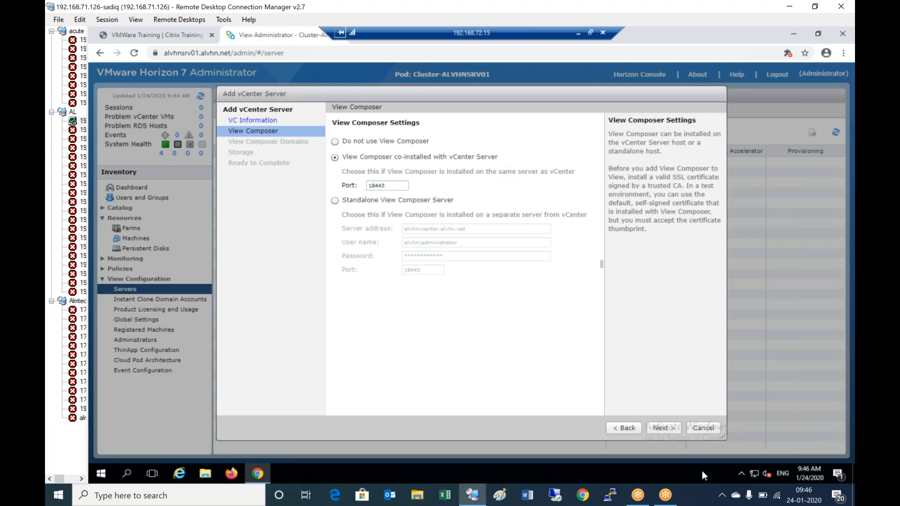
click(673, 428)
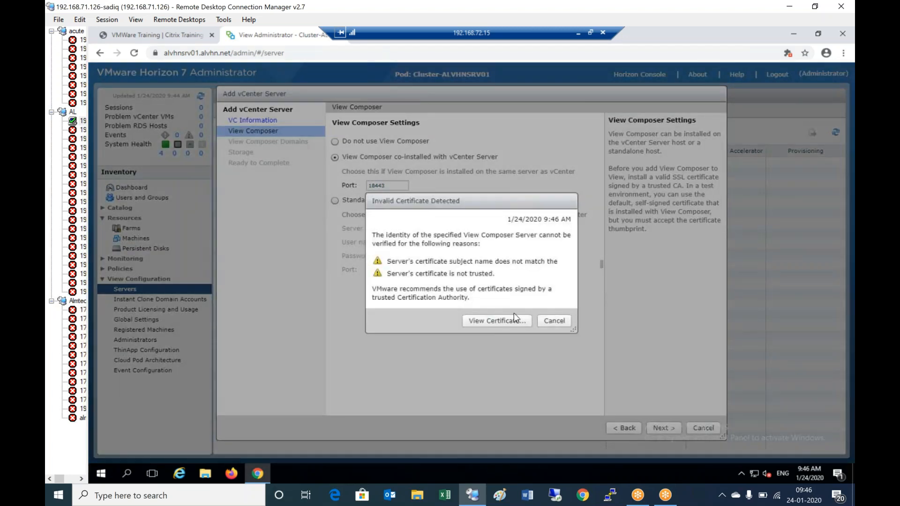
click(514, 318)
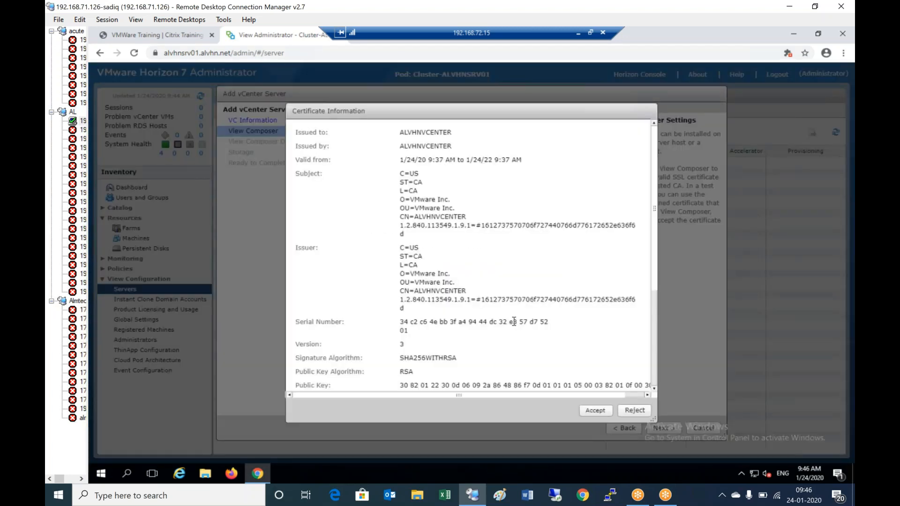
click(596, 411)
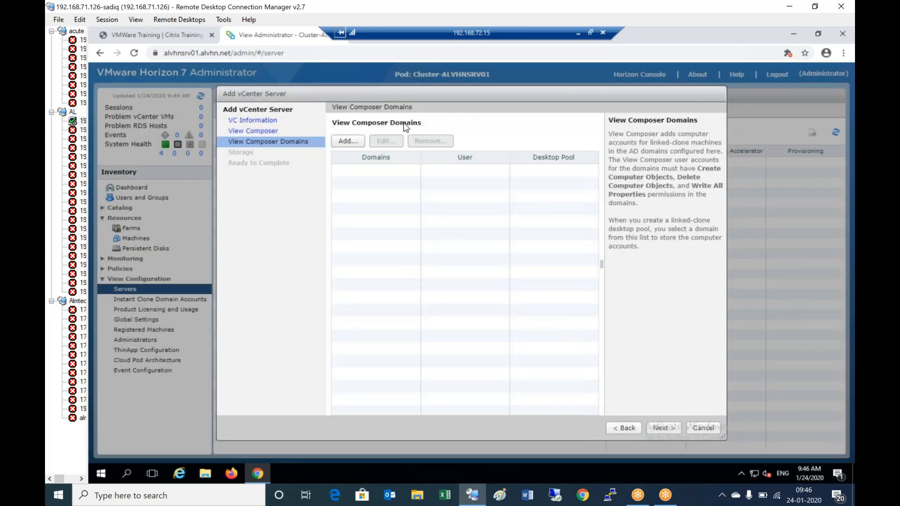
Add the View Composer domain alvhn.net with user name administrator and the account password
click(354, 145)
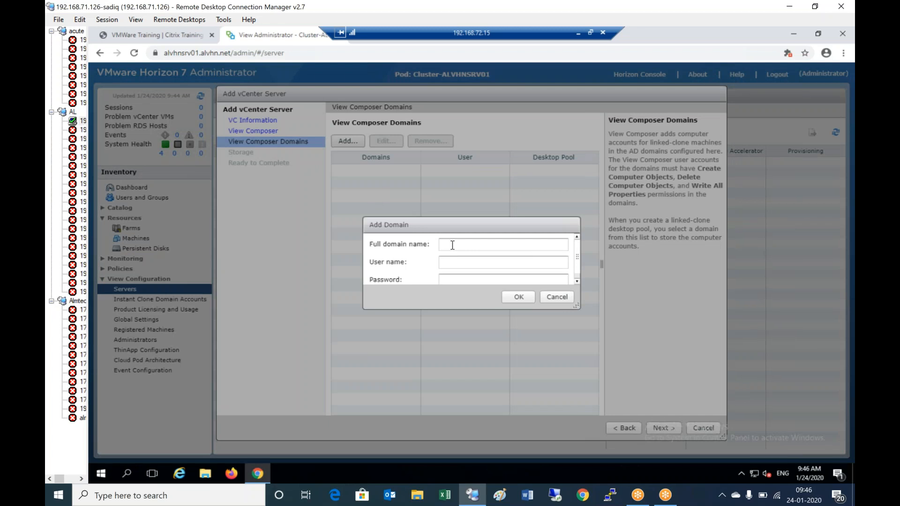
click(452, 245)
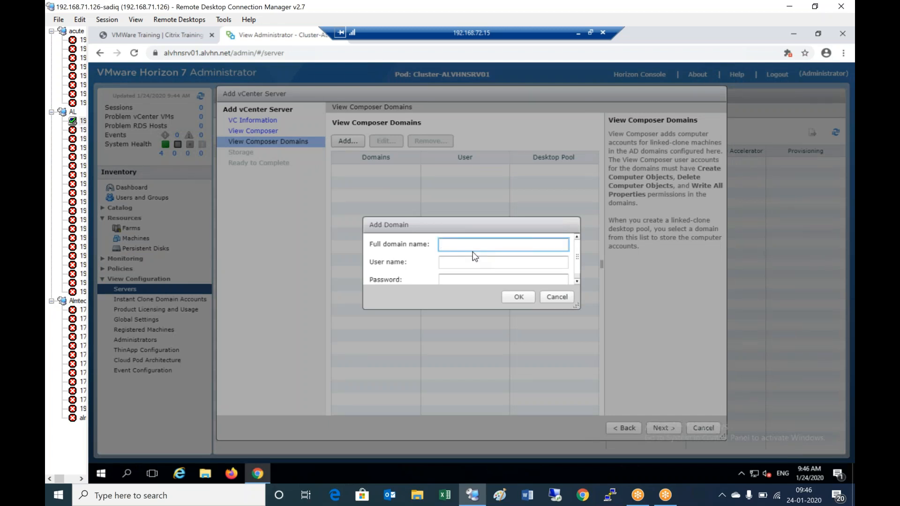
text(alvhn.net)
key(Tab)
text(a)
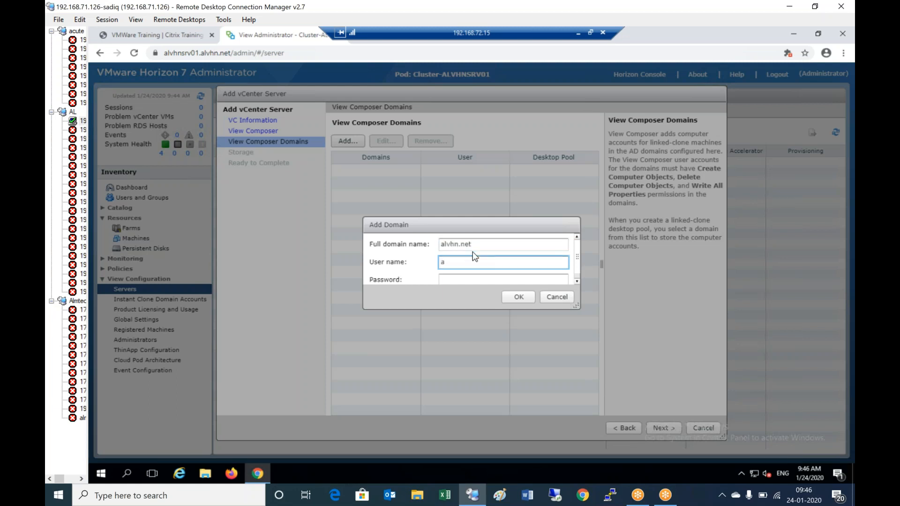
text(lvhn)
key(BackSpace)
key(BackSpace)
key(BackSpace)
key(BackSpace)
key(BackSpace)
text(administrator)
key(Tab)
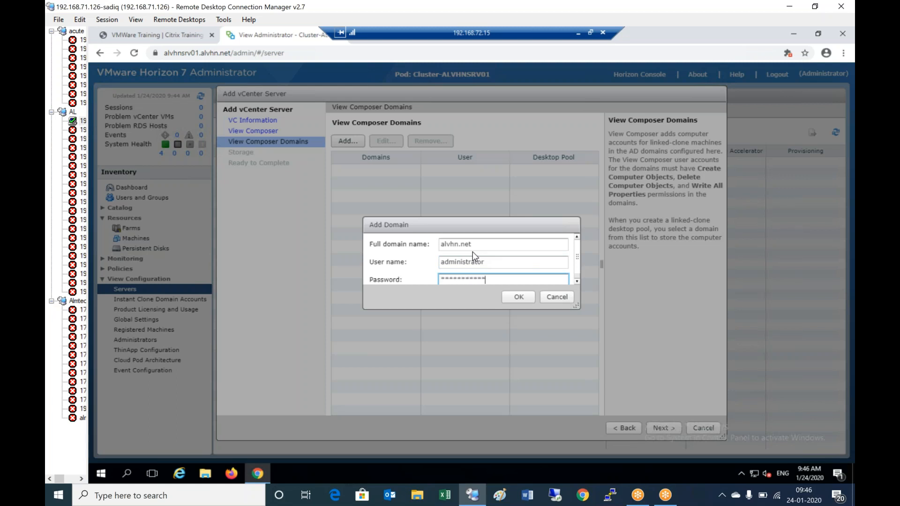
click(518, 297)
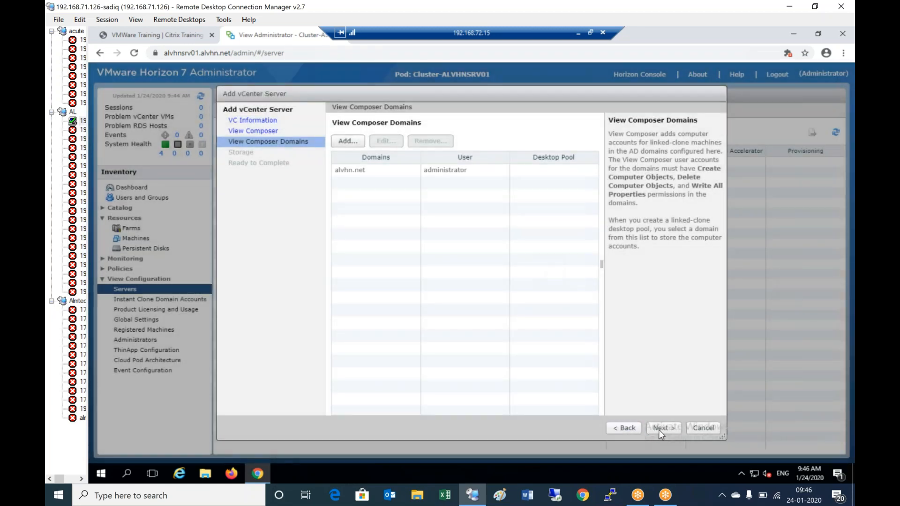
Accept the default storage settings and finish adding the vCenter Server
click(665, 428)
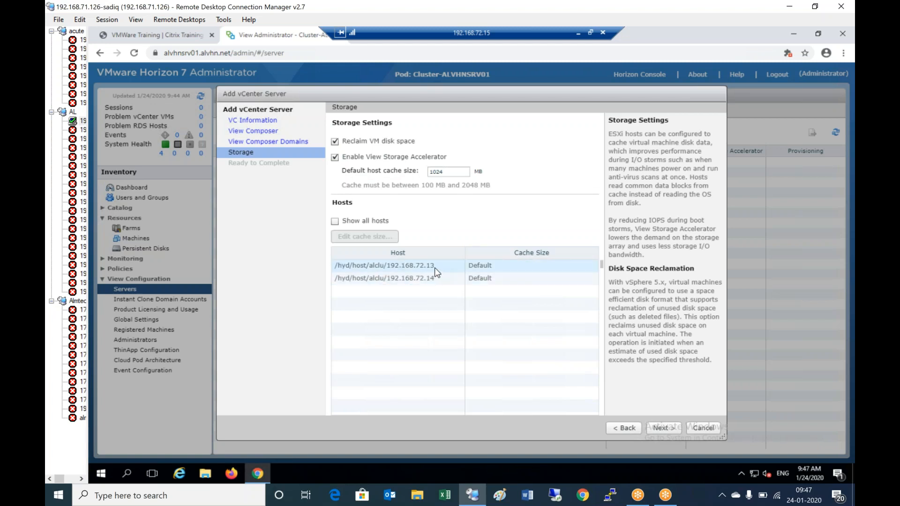
click(665, 428)
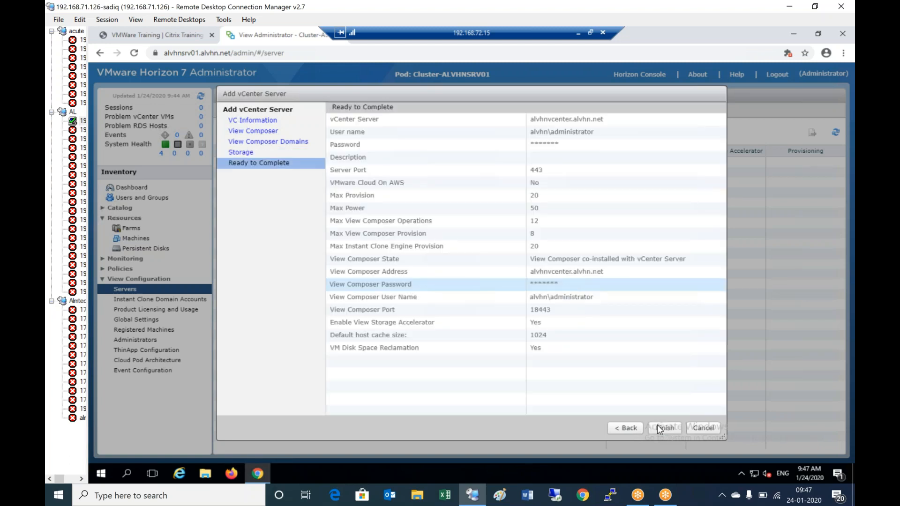
click(671, 432)
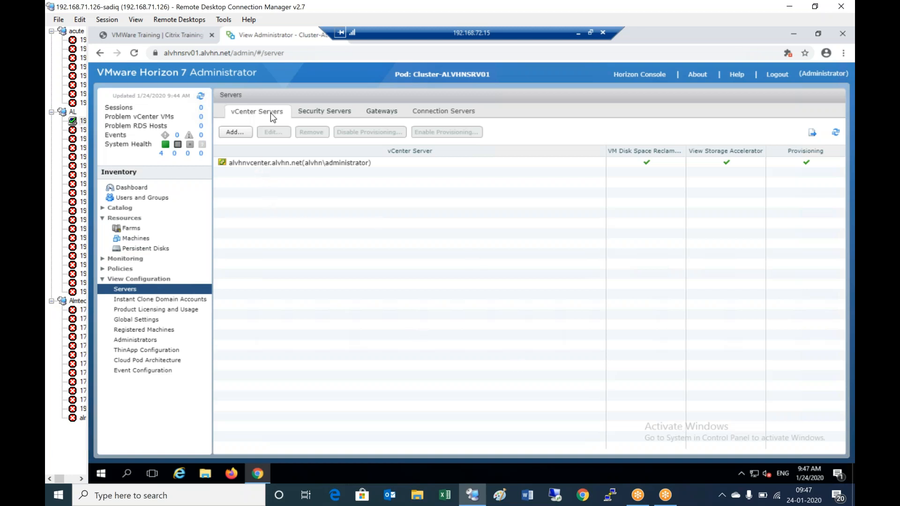
Refresh the dashboard and check the system health of the View Composer Servers and vCenter Servers
click(268, 164)
click(142, 187)
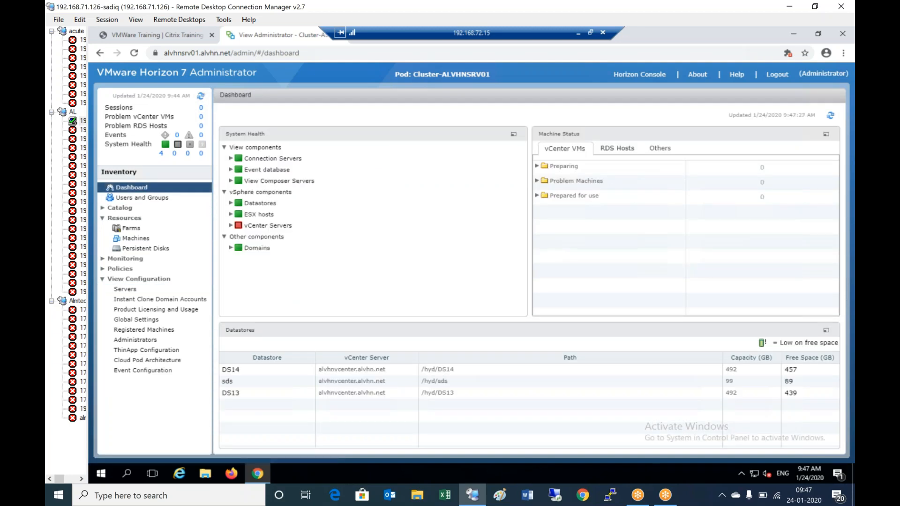
click(231, 226)
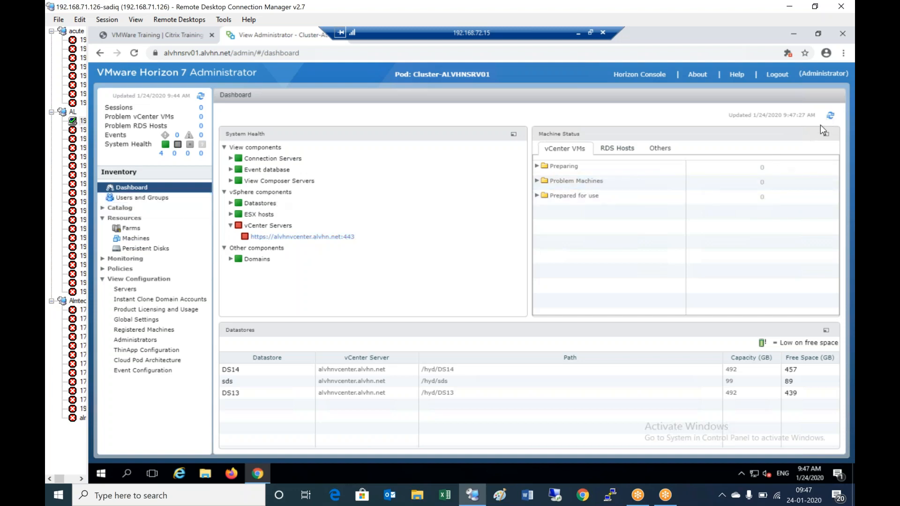
click(830, 115)
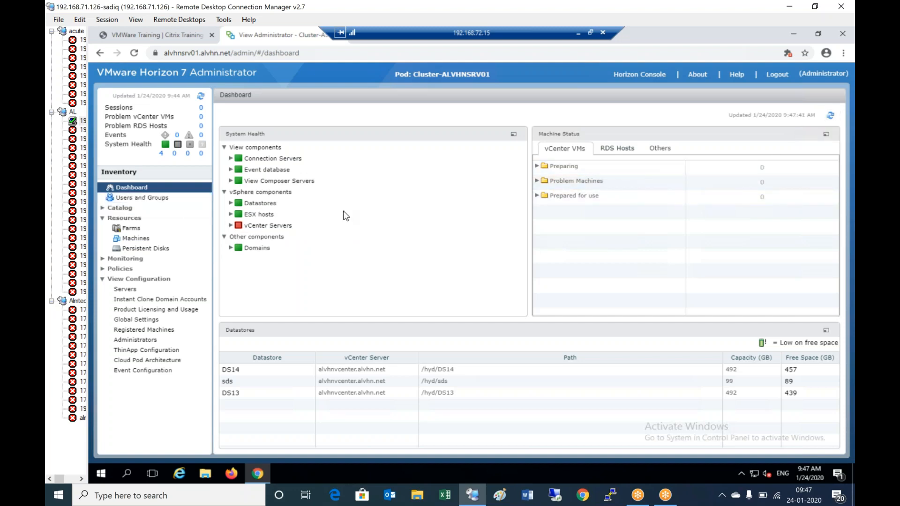
click(231, 181)
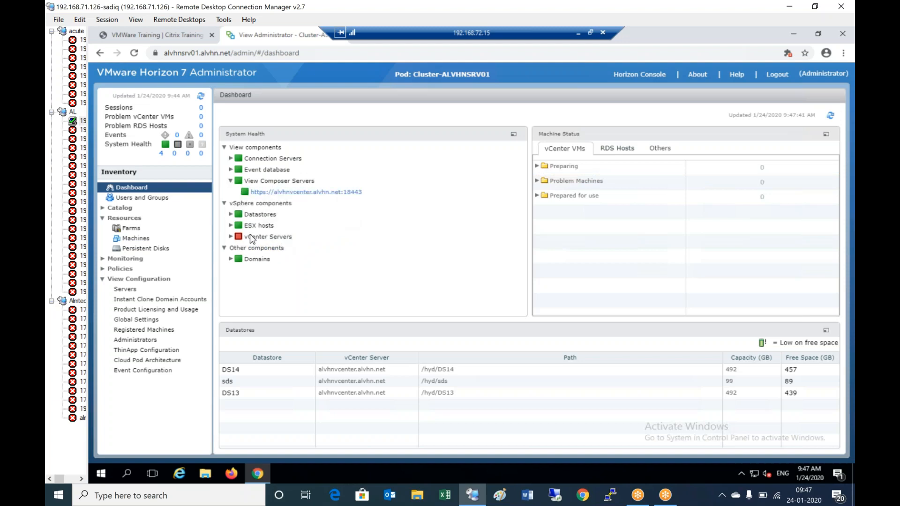
click(229, 237)
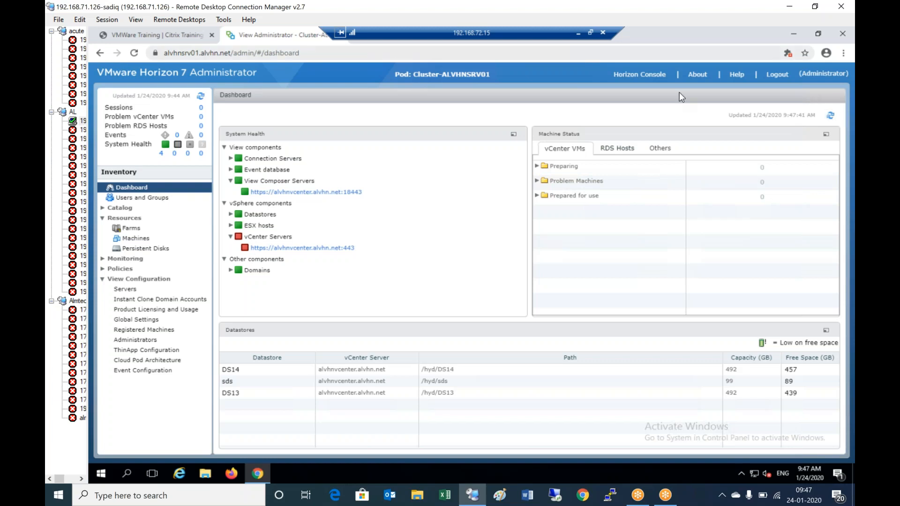
Switch back to the Notepad notes and add the line "2) Launch the administrative portal"
click(578, 33)
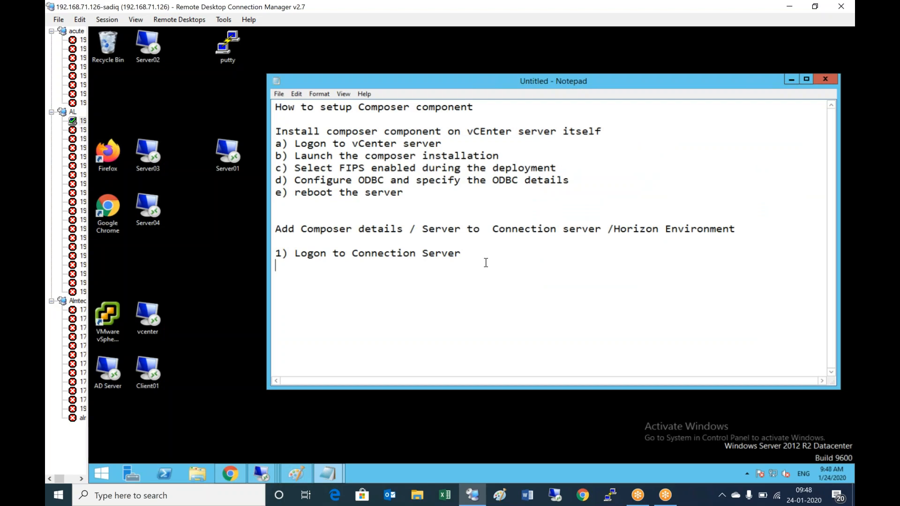
text(2) Lau)
text(nch the admi)
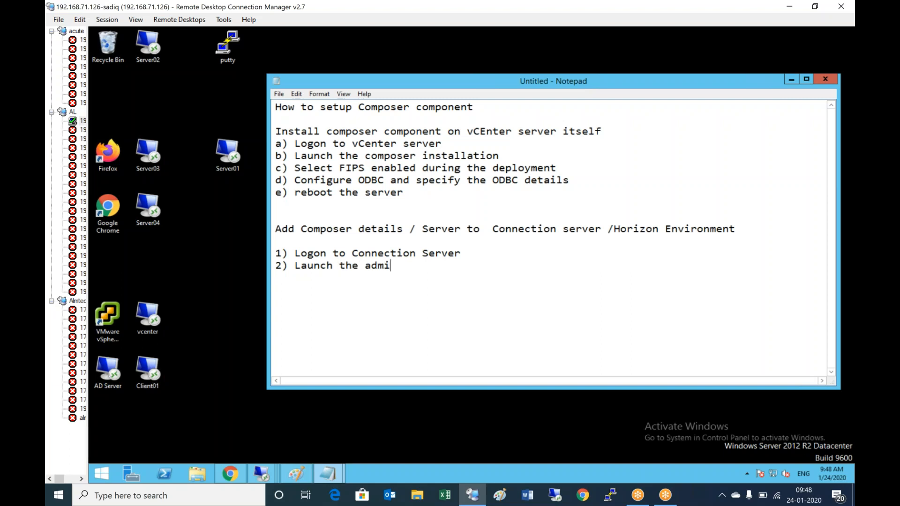
text(nistrative portal)
key(Return)
Add the line "3) View configuration - Server - vcenter server -" to the procedure, followed by a line break
text(3) )
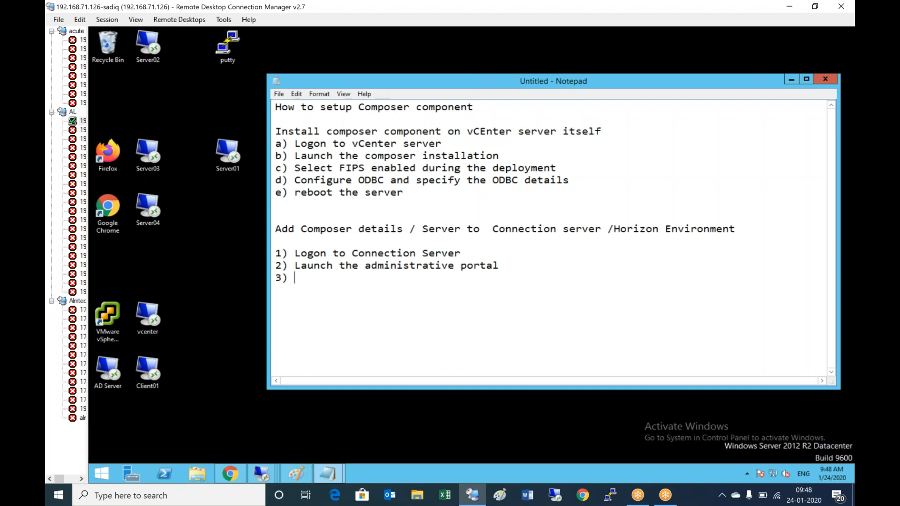
text(View-cof)
key(BackSpace)
text(nfiguration - Serve)
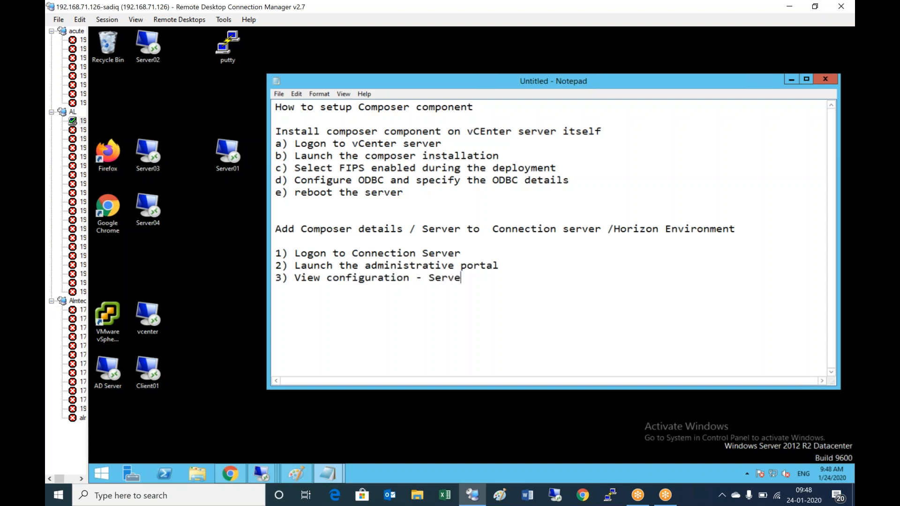
text(r - vcenter server )
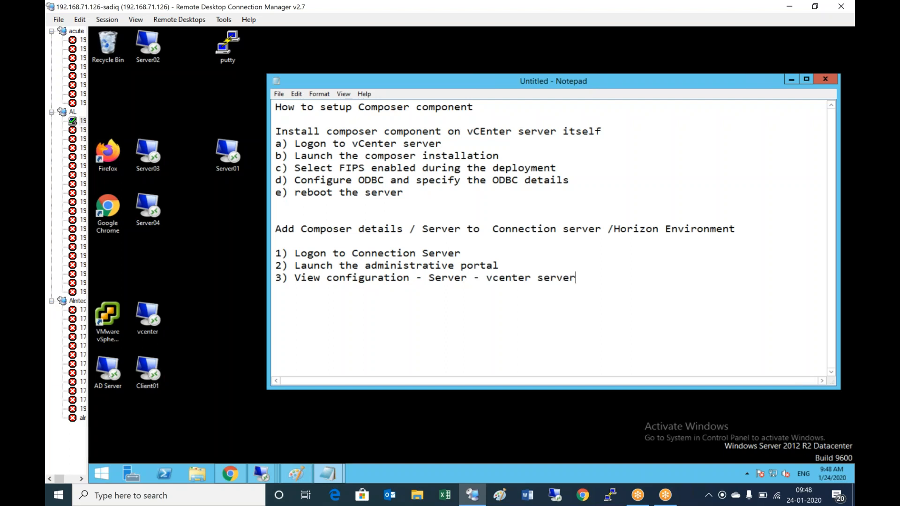
text(-)
key(Return)
Save the notes in Documents as "composer server" and close Notepad
click(279, 94)
click(293, 134)
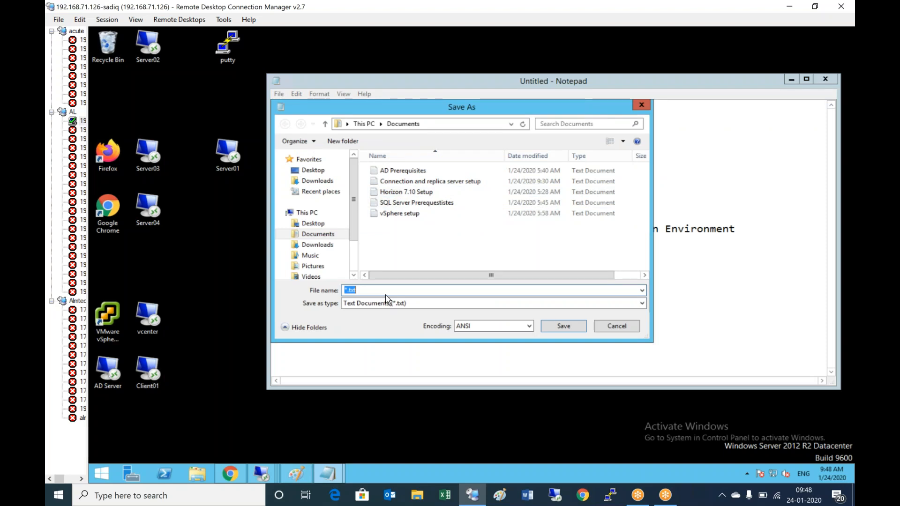
text(composer server)
key(Return)
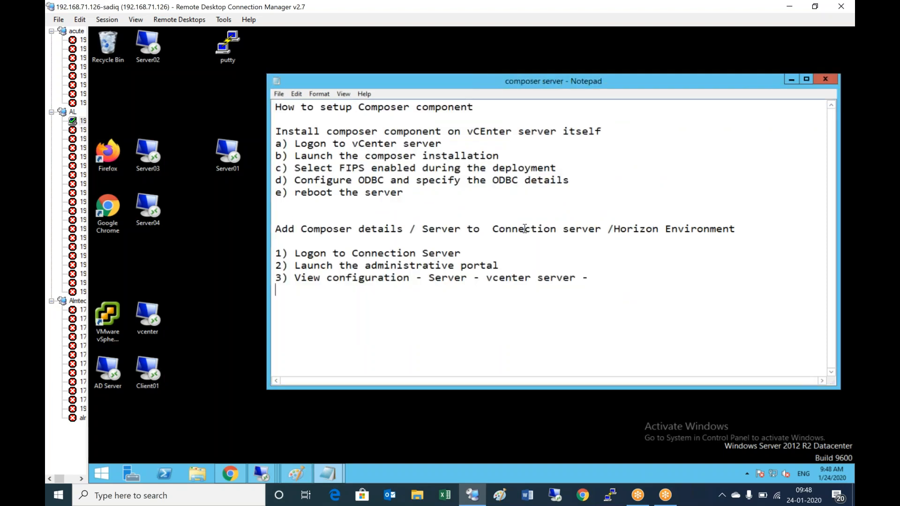
click(826, 81)
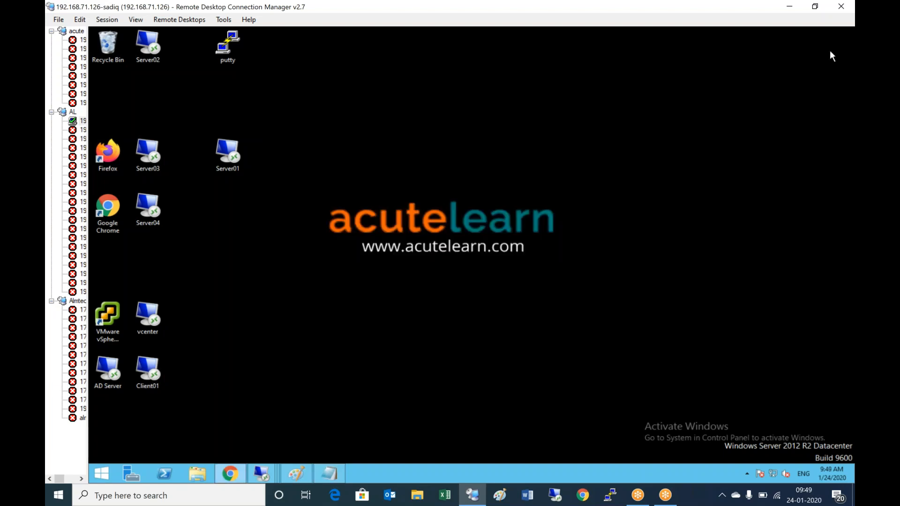